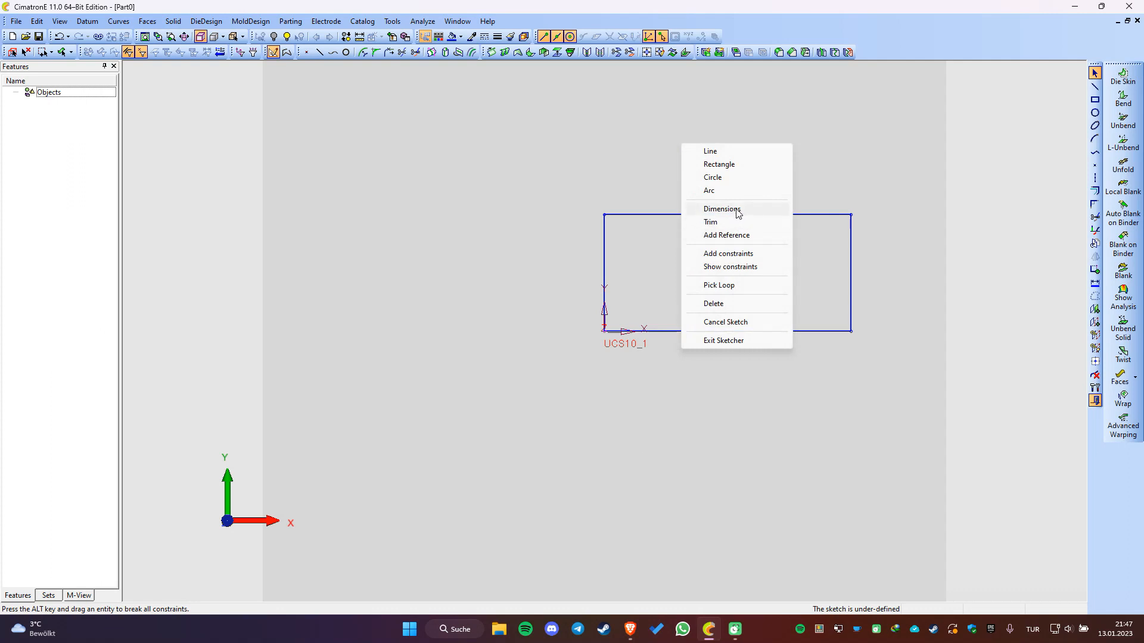
Step: Dimension the rectangle to a width of 140 and a height of 80
click(727, 214)
text(140)
key(Return)
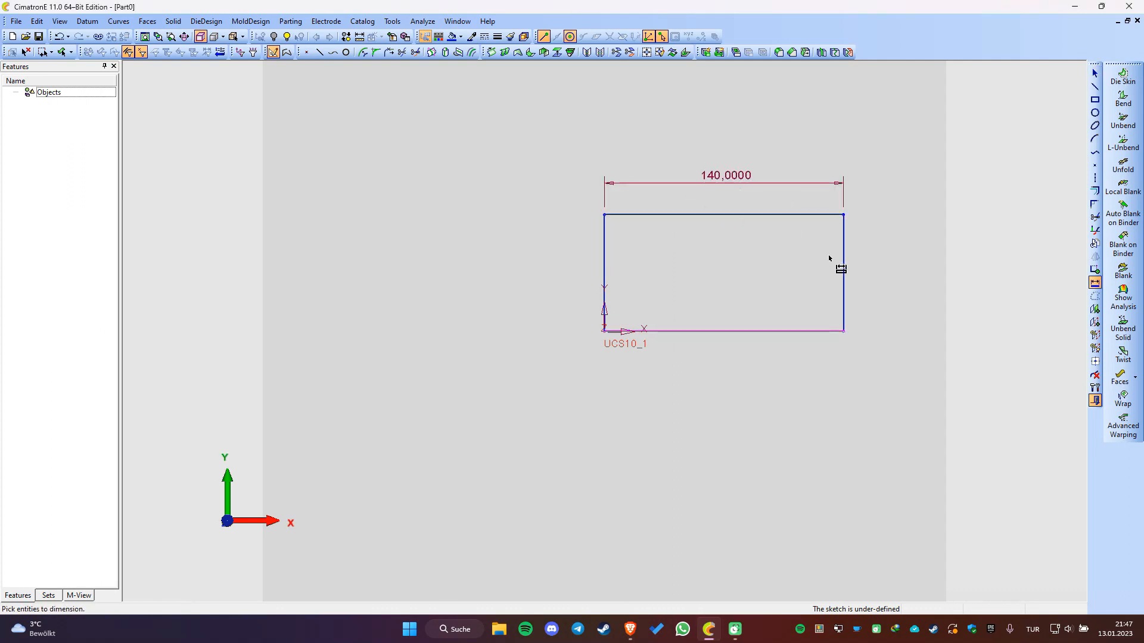
click(844, 262)
click(872, 265)
text(80)
key(Return)
Step: Draw four circles of diameter 8 inside the rectangle, one towards each corner and aligned in rows and columns
scroll(834, 125, up, 3)
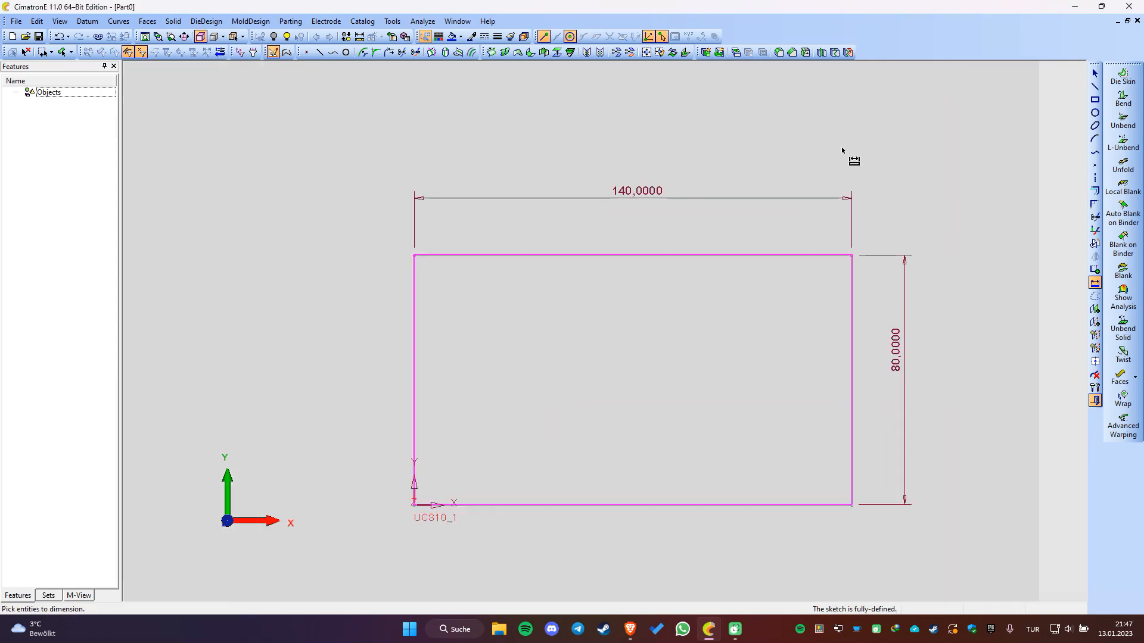
scroll(603, 333, down, 1)
scroll(615, 554, up, 1)
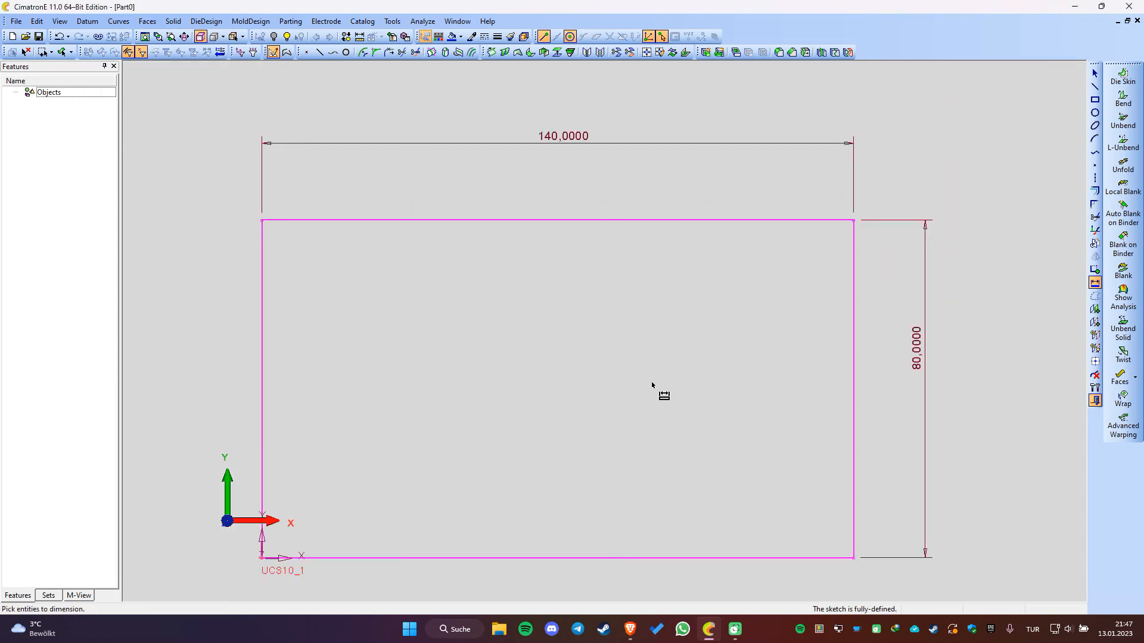
right_click(560, 275)
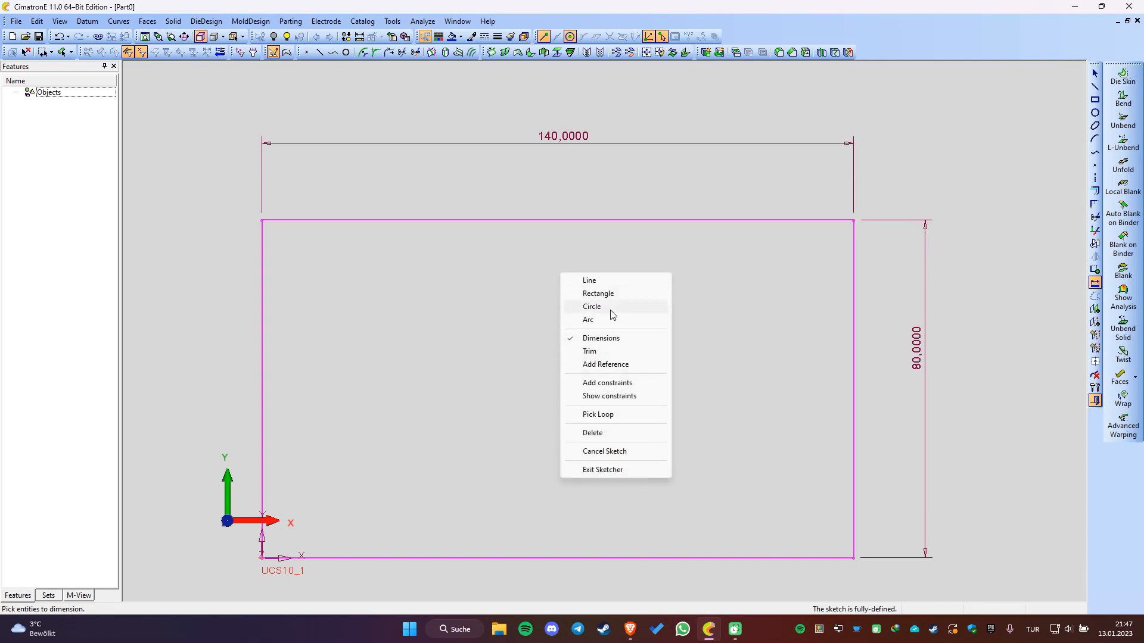
click(613, 308)
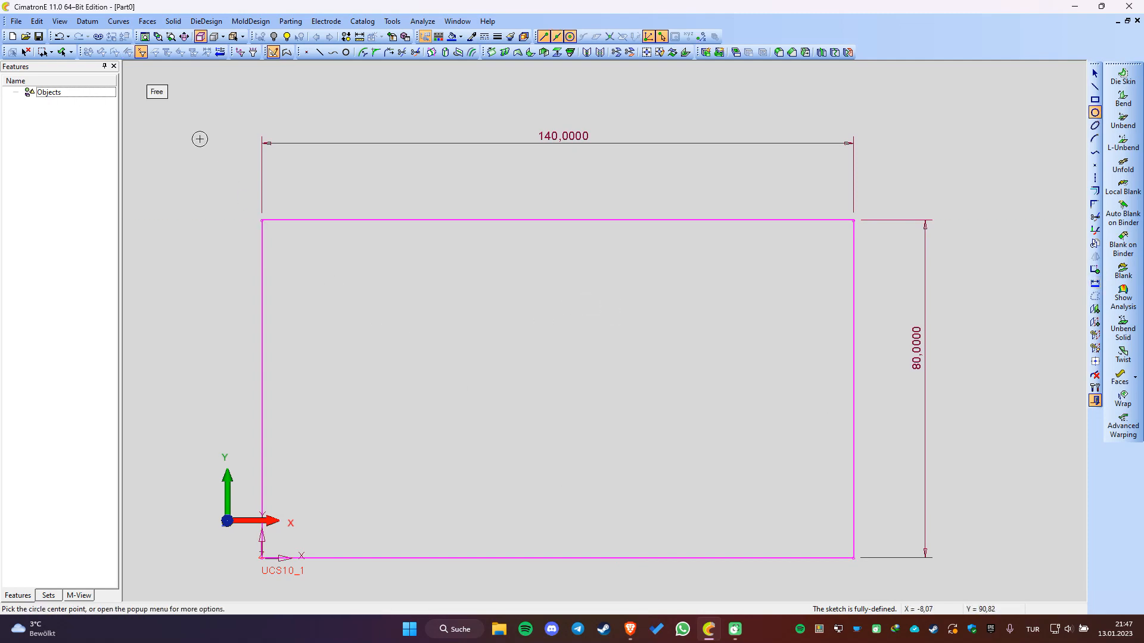
click(158, 93)
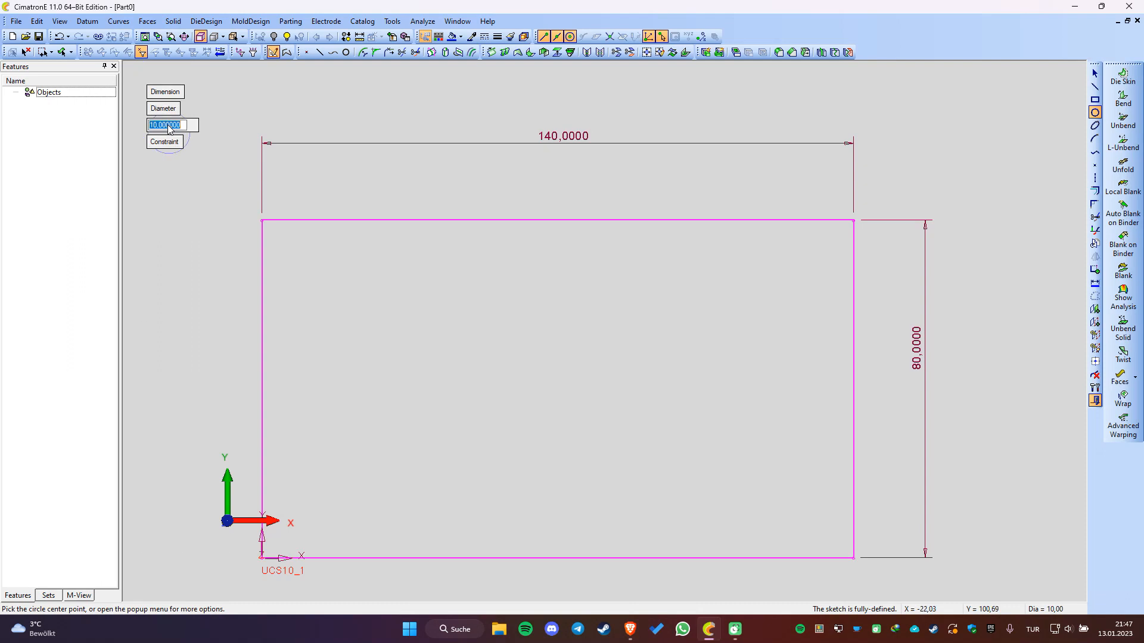
text(8)
key(Return)
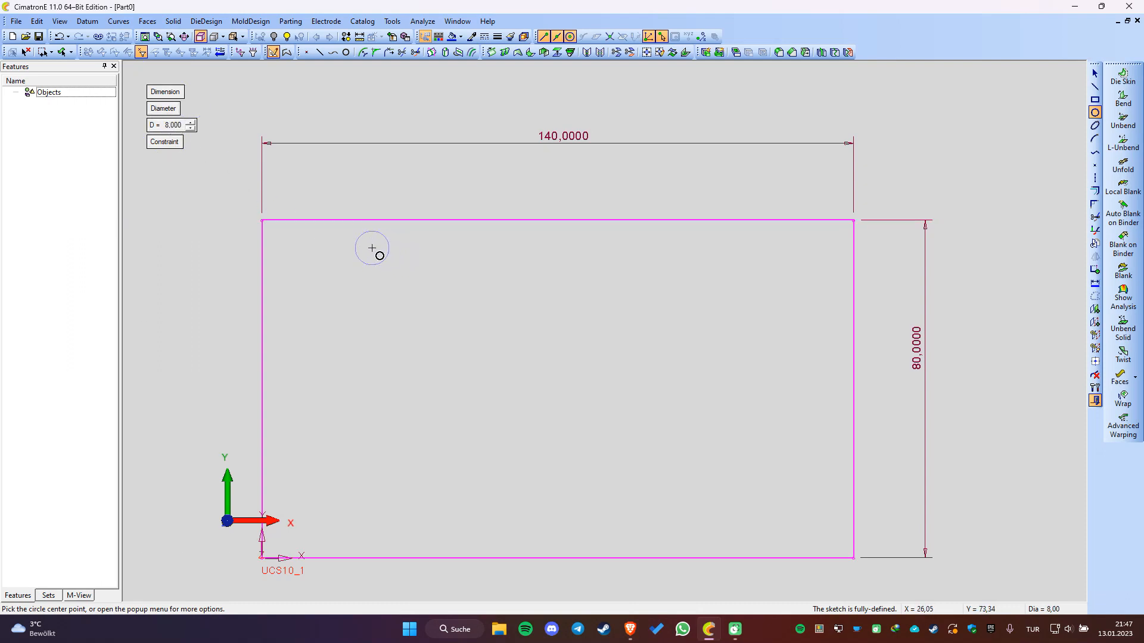
click(372, 248)
click(372, 512)
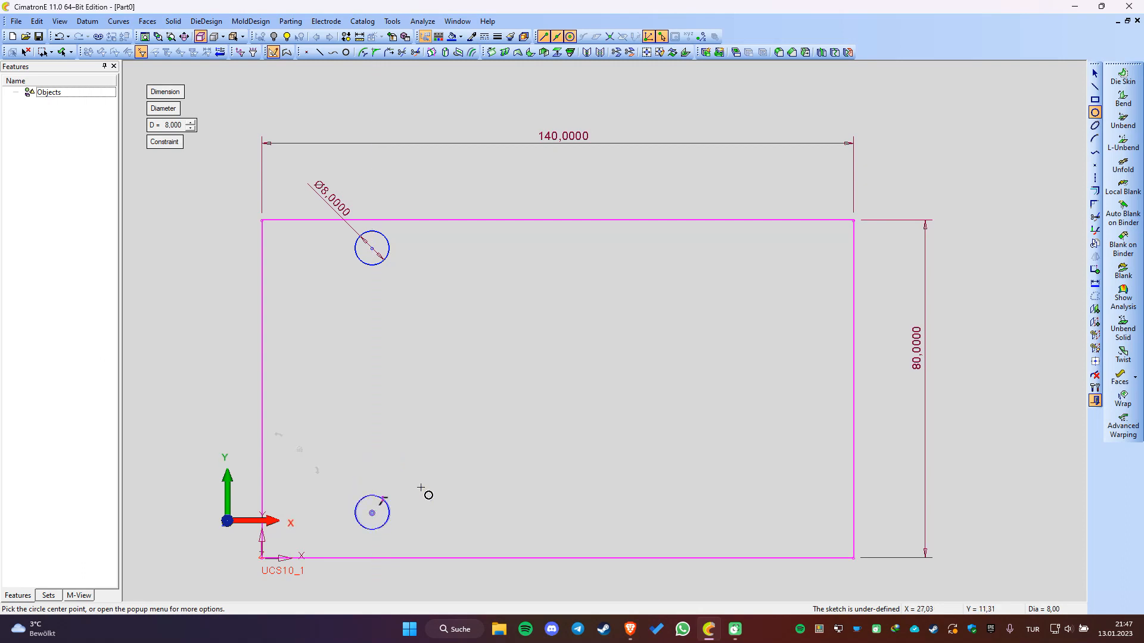
click(789, 248)
click(789, 513)
key(Escape)
right_click(494, 327)
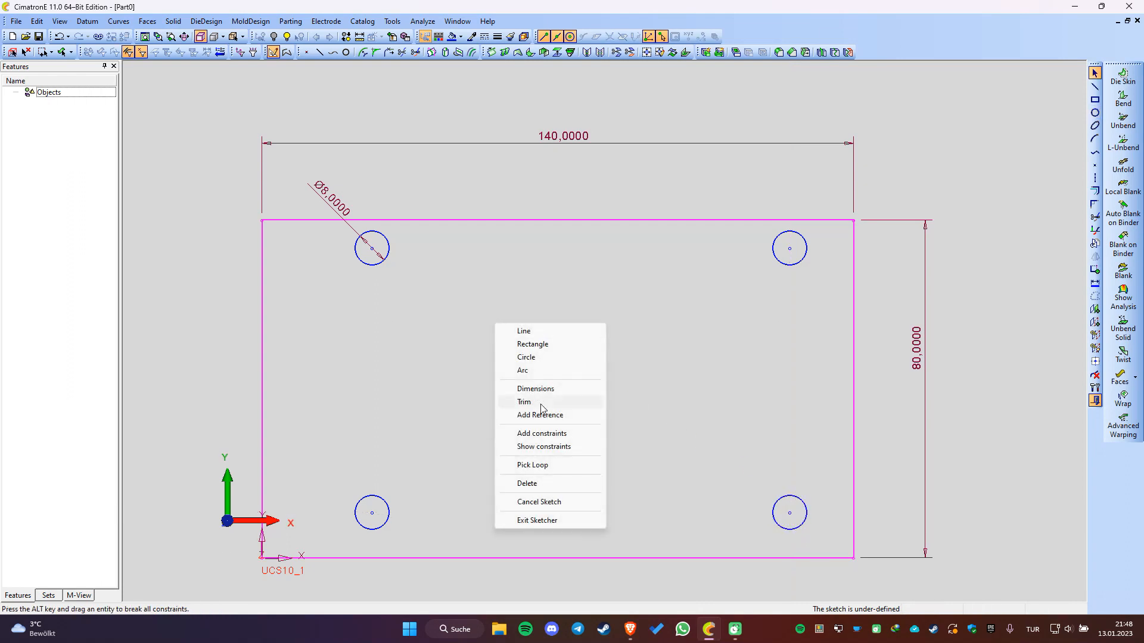
click(539, 387)
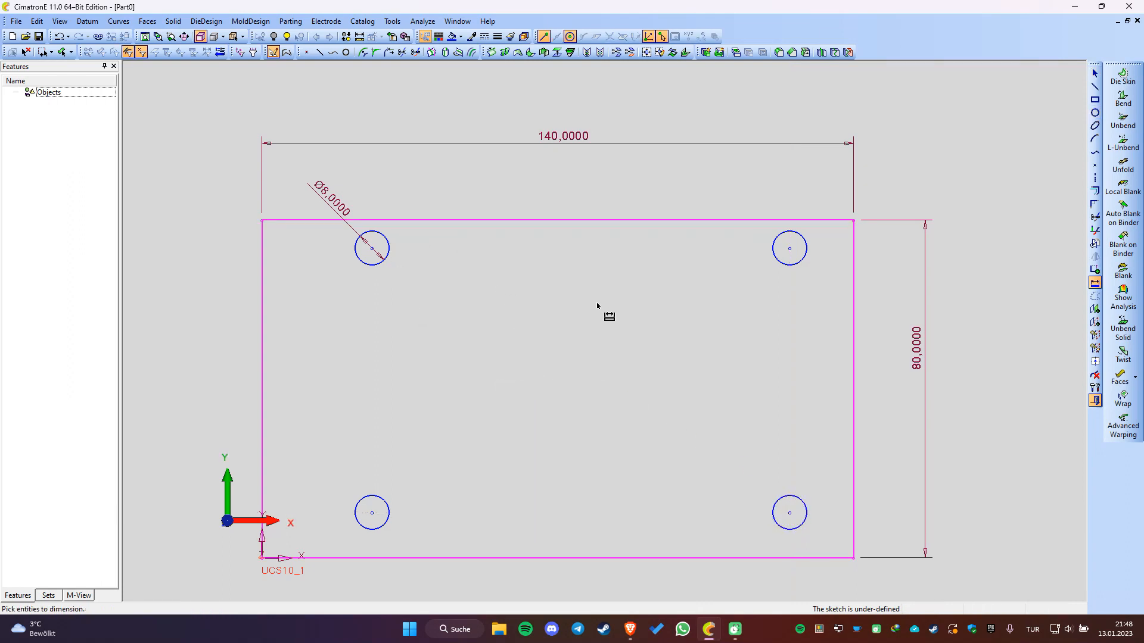
right_click(576, 280)
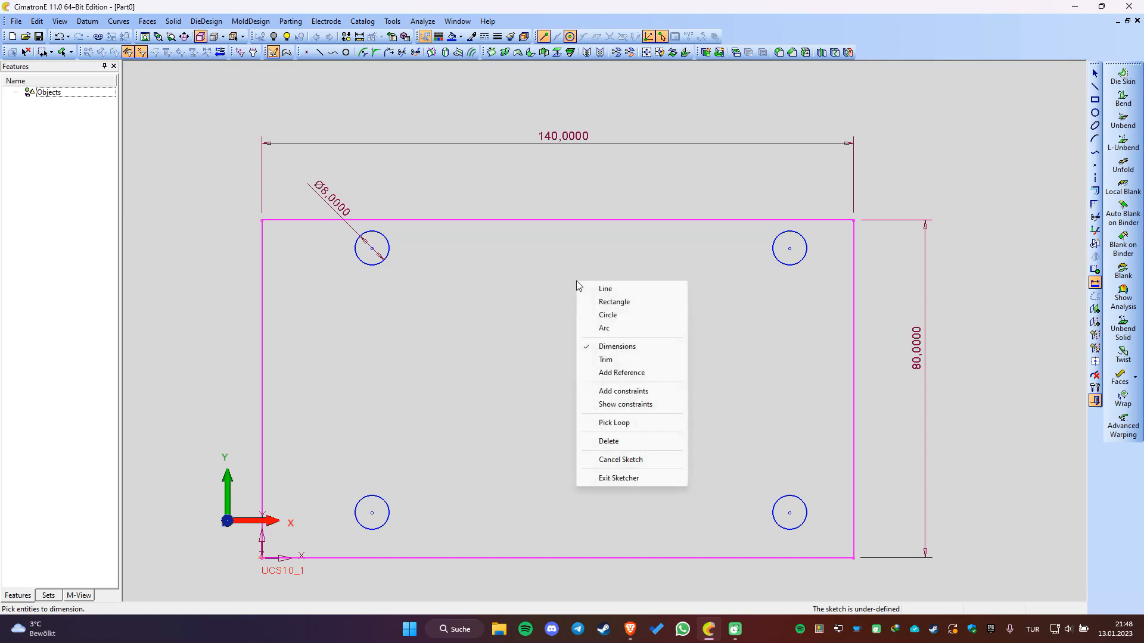
click(623, 347)
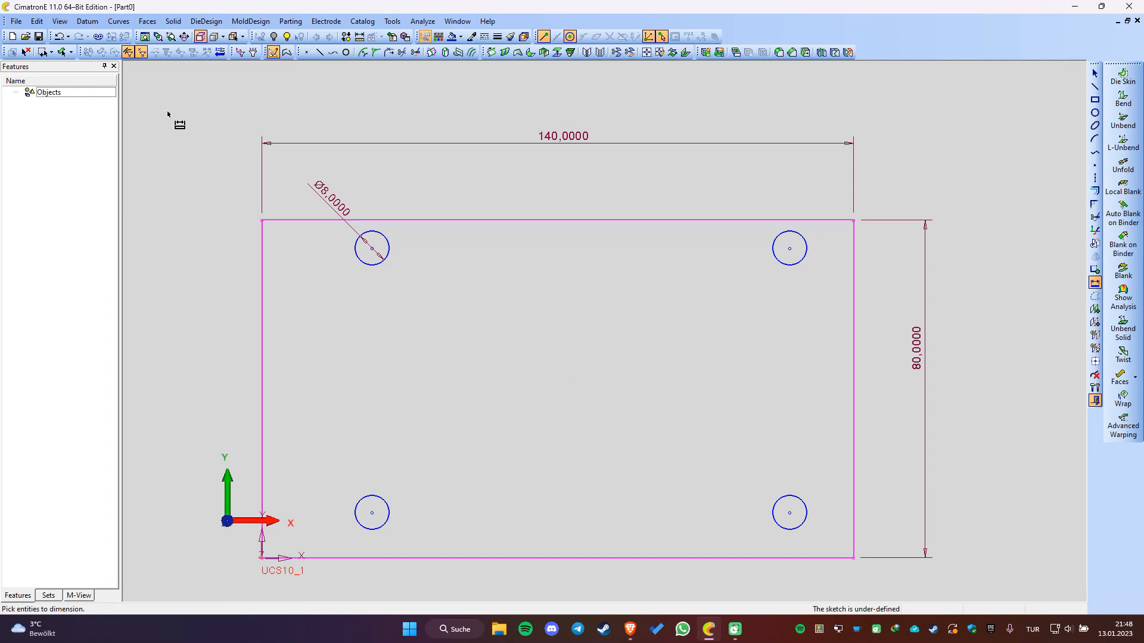
Step: Draw a circle of diameter 21 near the middle of the rectangle
right_click(317, 249)
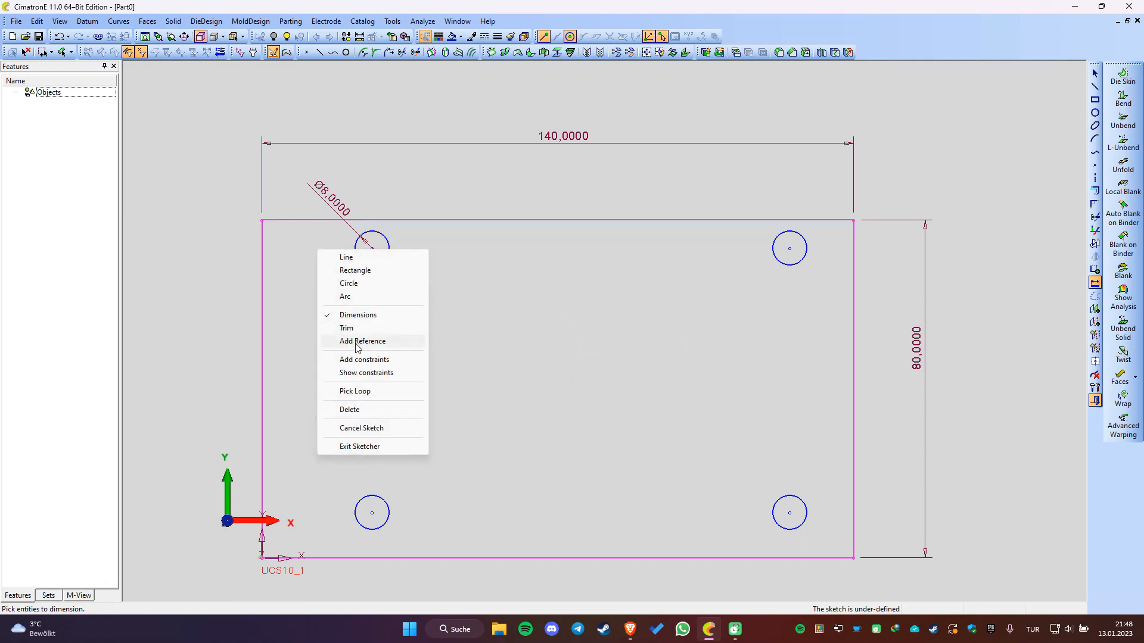
click(357, 284)
click(160, 129)
text(21)
key(Return)
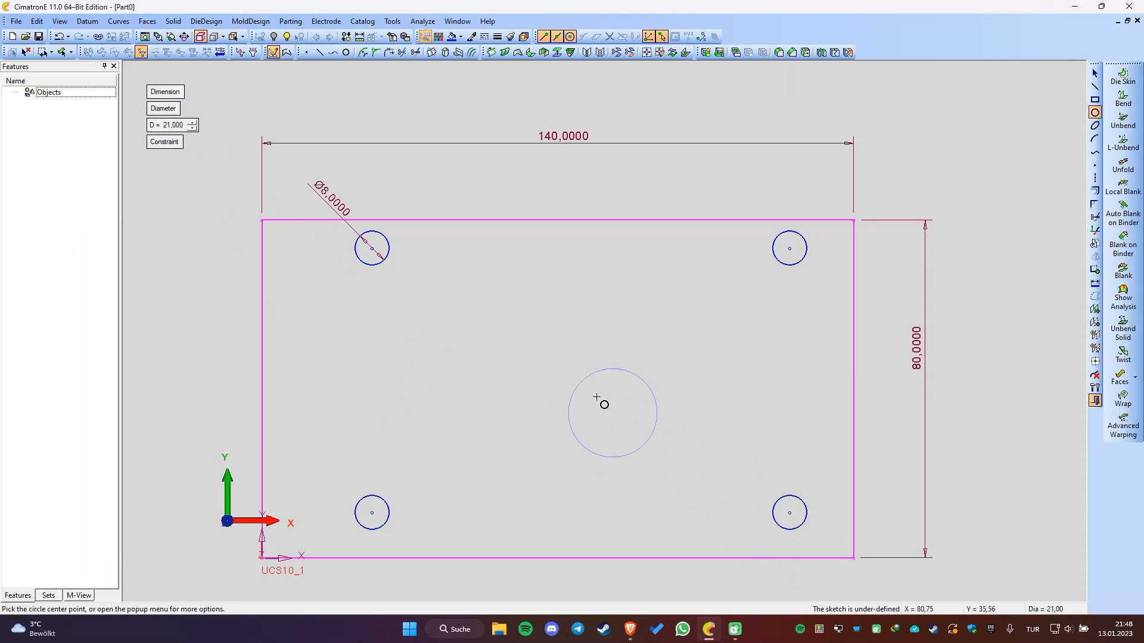
click(566, 380)
Step: Dimension the central circle's horizontal distance from the rectangle's right edge as 140/2
right_click(604, 288)
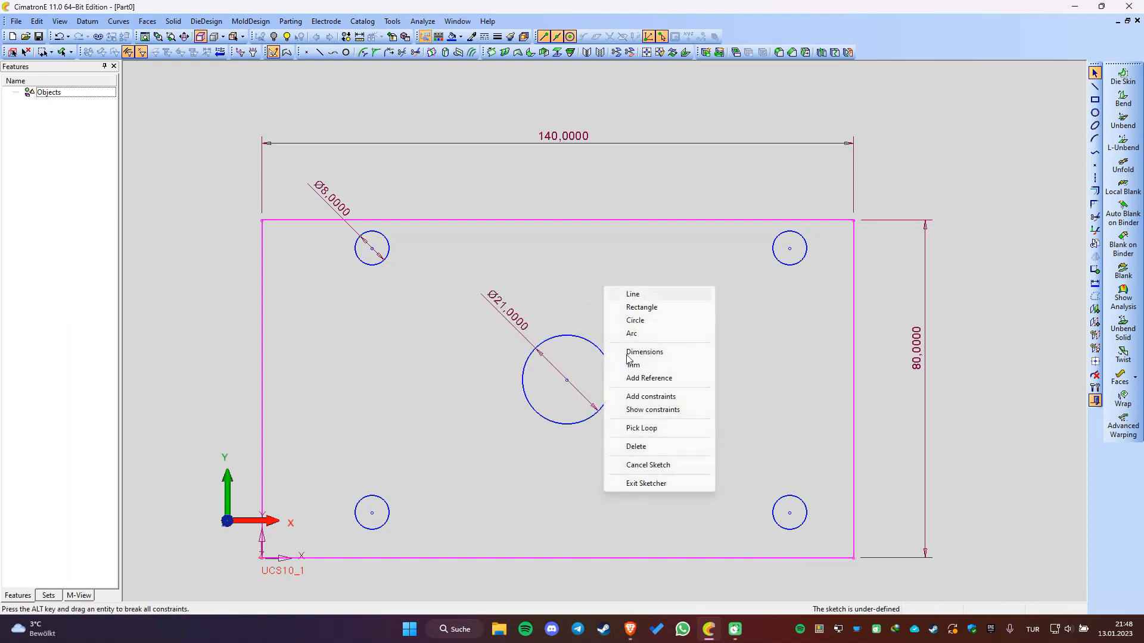
click(645, 352)
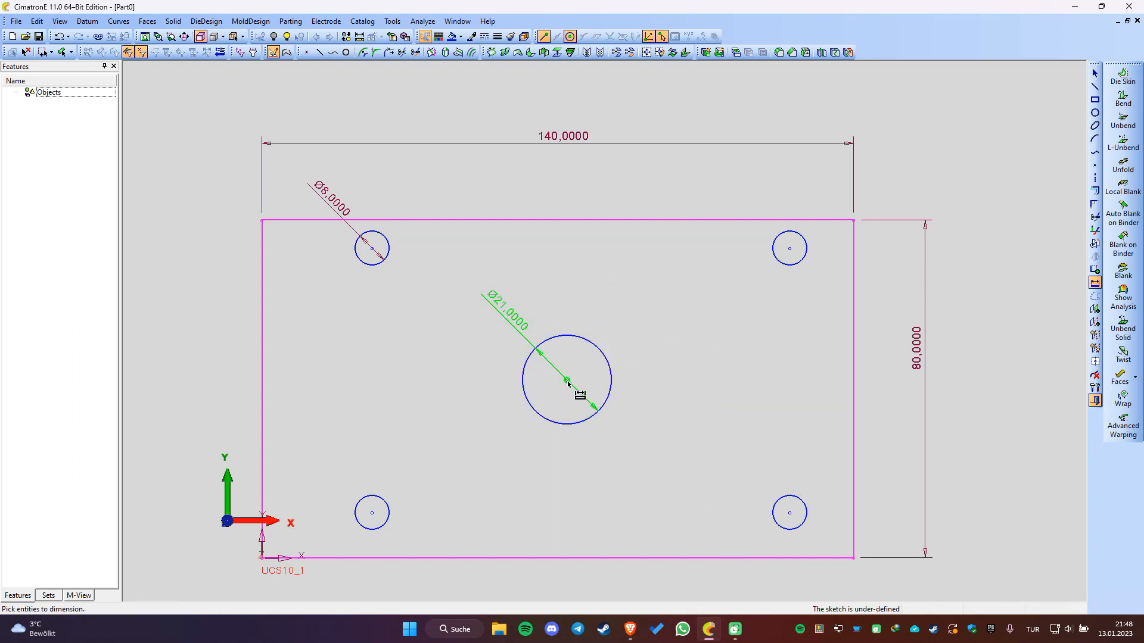
click(853, 384)
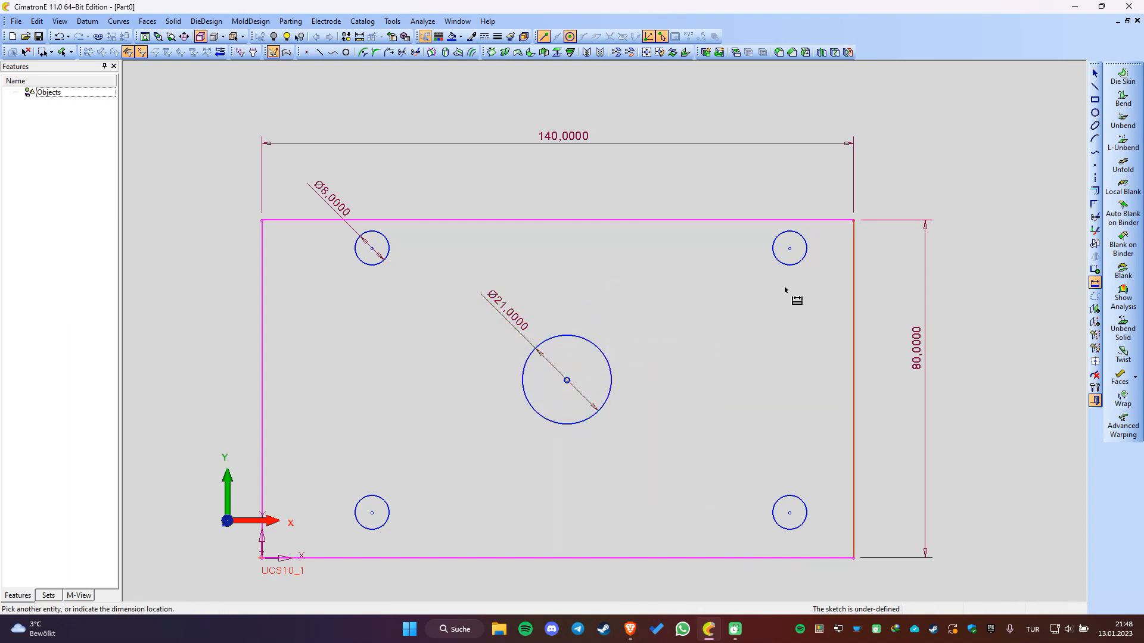
click(710, 195)
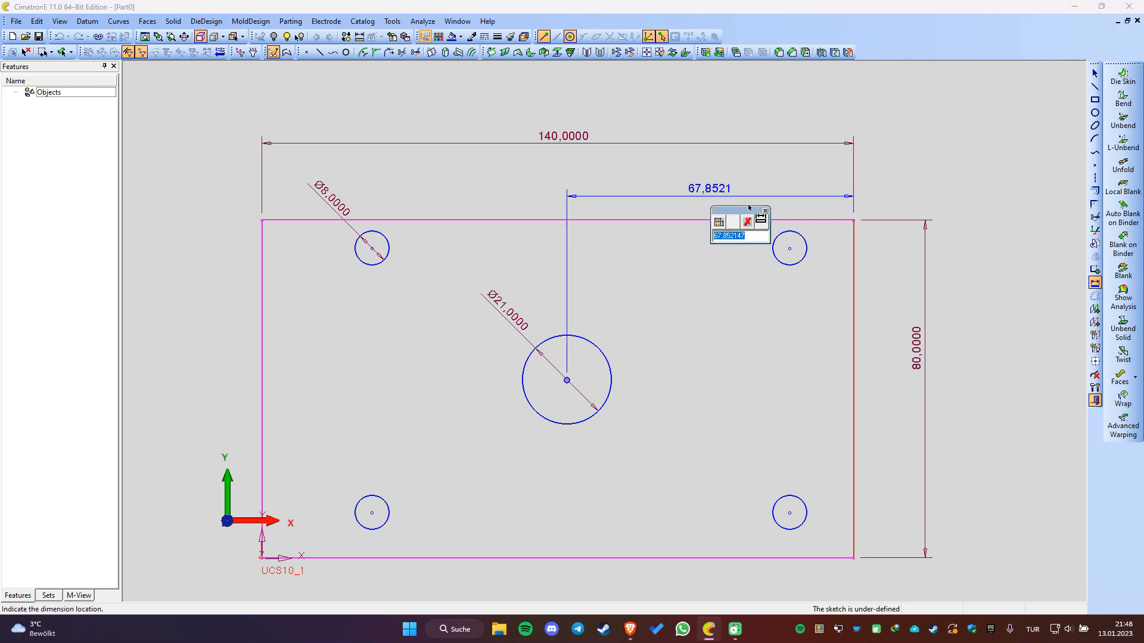
text(140/2)
key(Return)
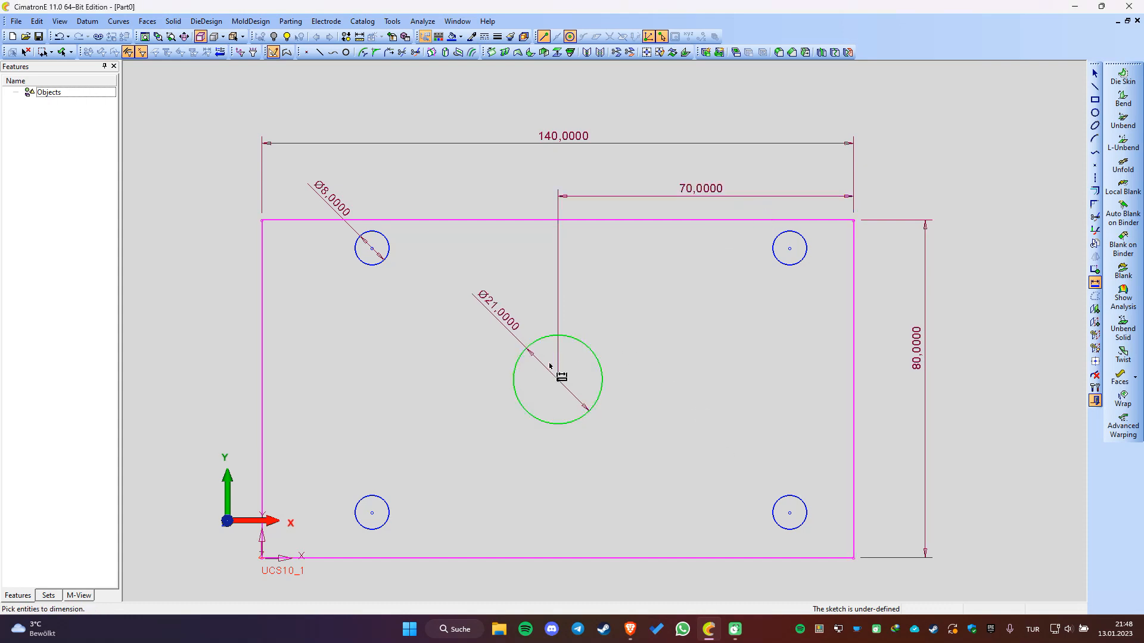
Step: Dimension the central circle's height above the rectangle's bottom edge as 40
click(562, 554)
click(886, 437)
text(40)
key(Return)
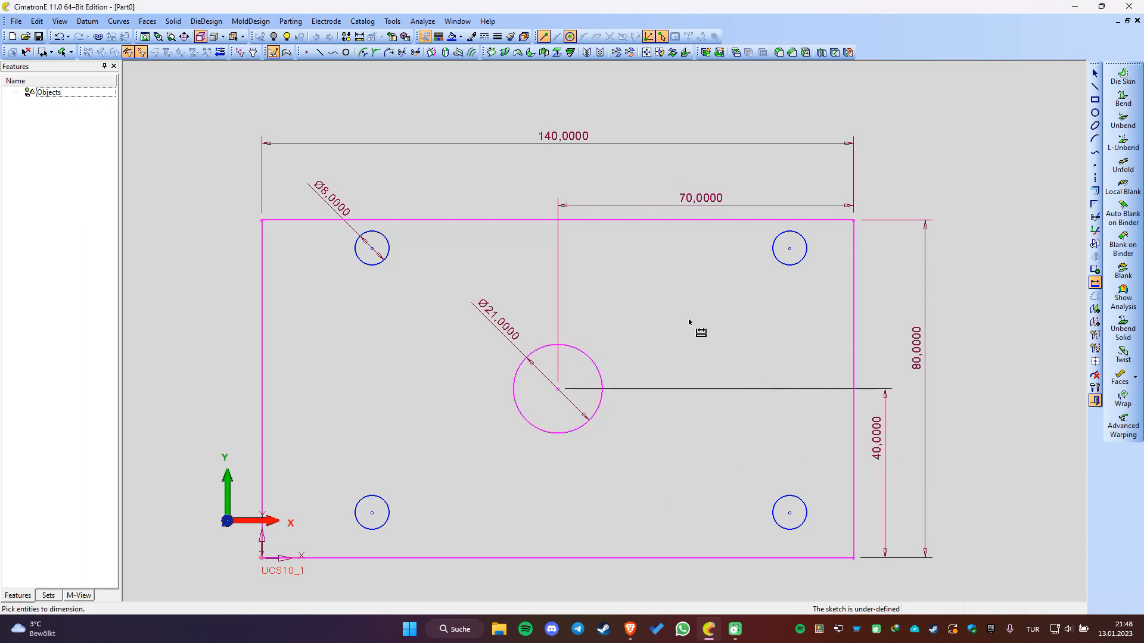
Step: Dimension the horizontal distance between the central circle and the upper-left circle of diameter 8 as 30
right_click(685, 306)
click(565, 376)
click(556, 389)
click(373, 250)
click(439, 442)
text(30)
key(Return)
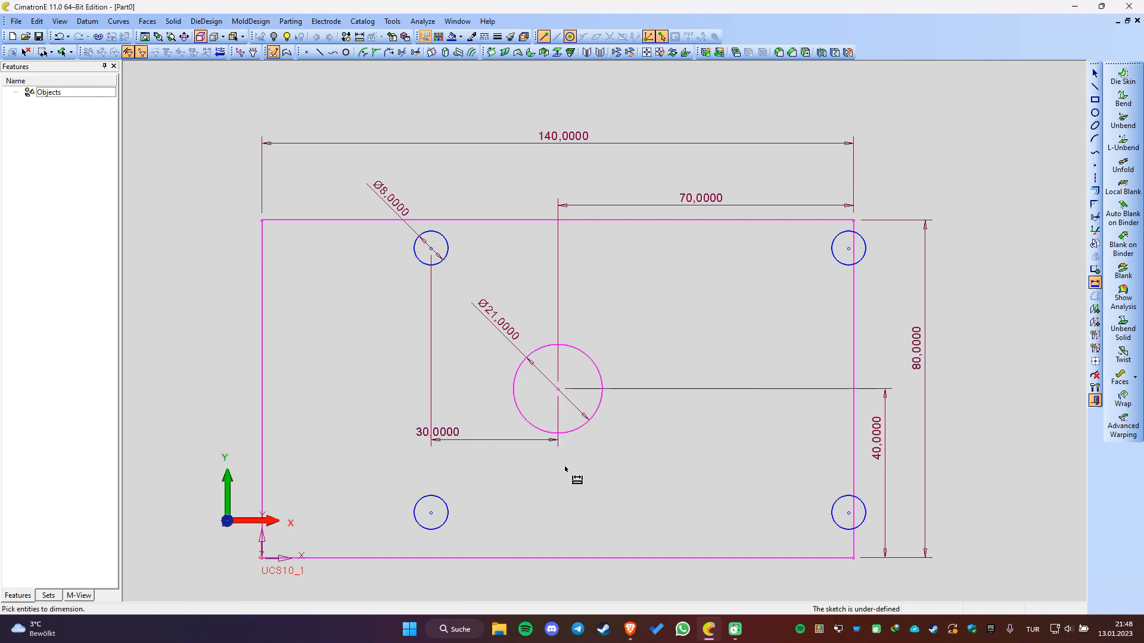
Step: Dimension the horizontal distance between the central circle and the upper-right circle as 30
click(848, 248)
click(664, 437)
text(30)
key(Return)
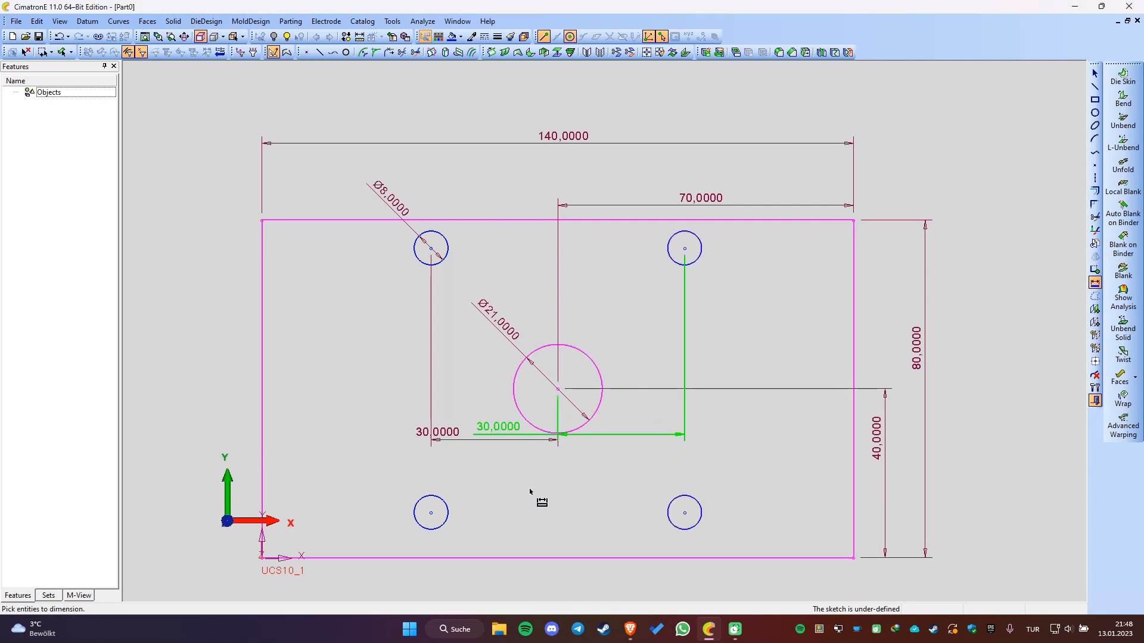
Step: Dimension the vertical distance between the lower-left circle and the central circle as 30
click(431, 513)
click(558, 390)
click(362, 401)
text(30)
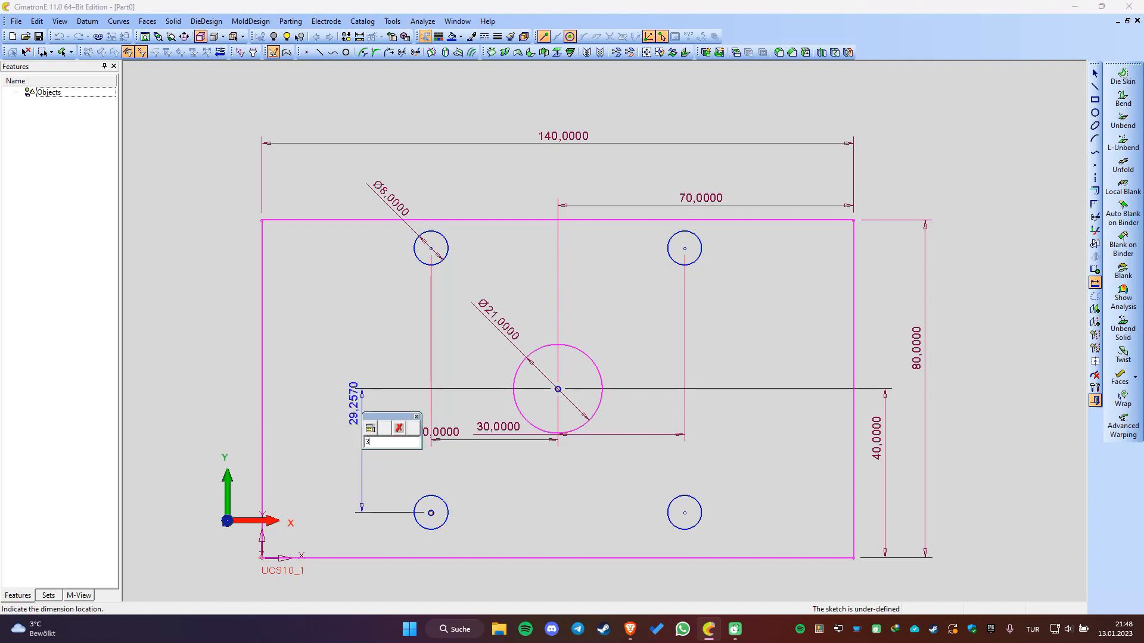
key(Return)
Step: Dimension the vertical distance between the central circle and the upper-left circle as 30
click(555, 389)
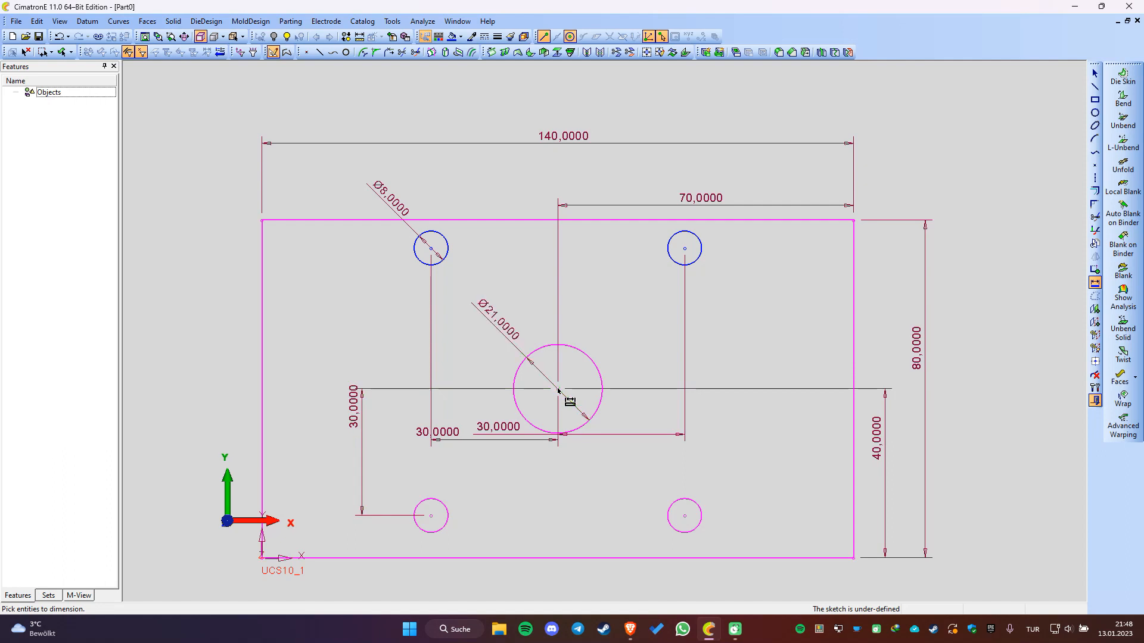
click(432, 249)
click(326, 262)
text(30)
key(Return)
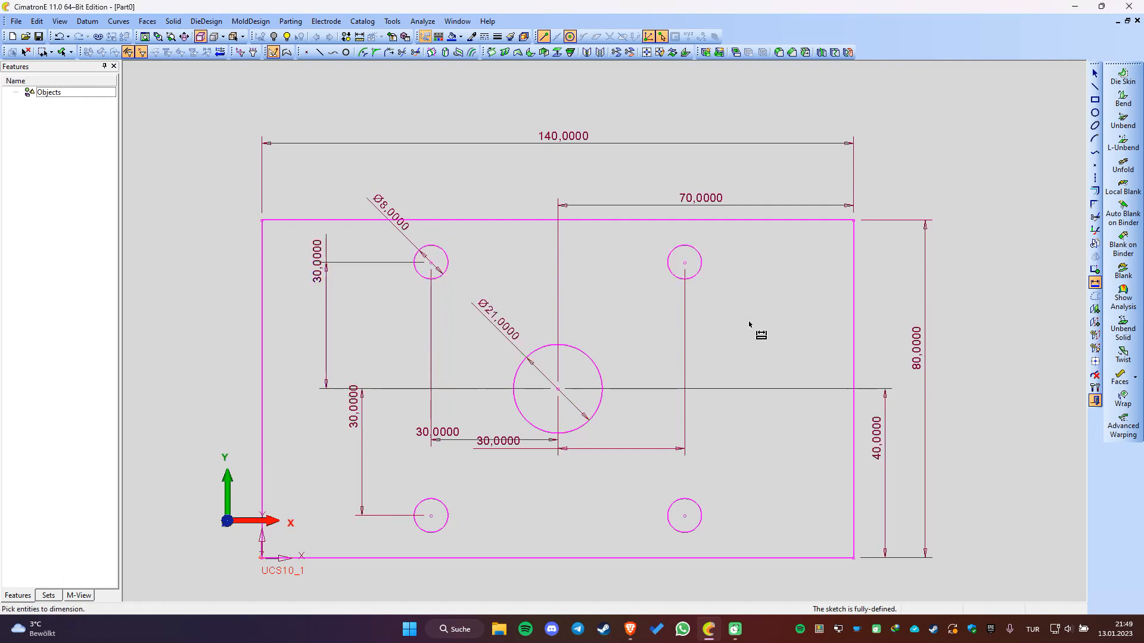
Step: Draw circles of diameter 6.6 on the outer side of each of the four diameter 8 circles, level with them
right_click(736, 283)
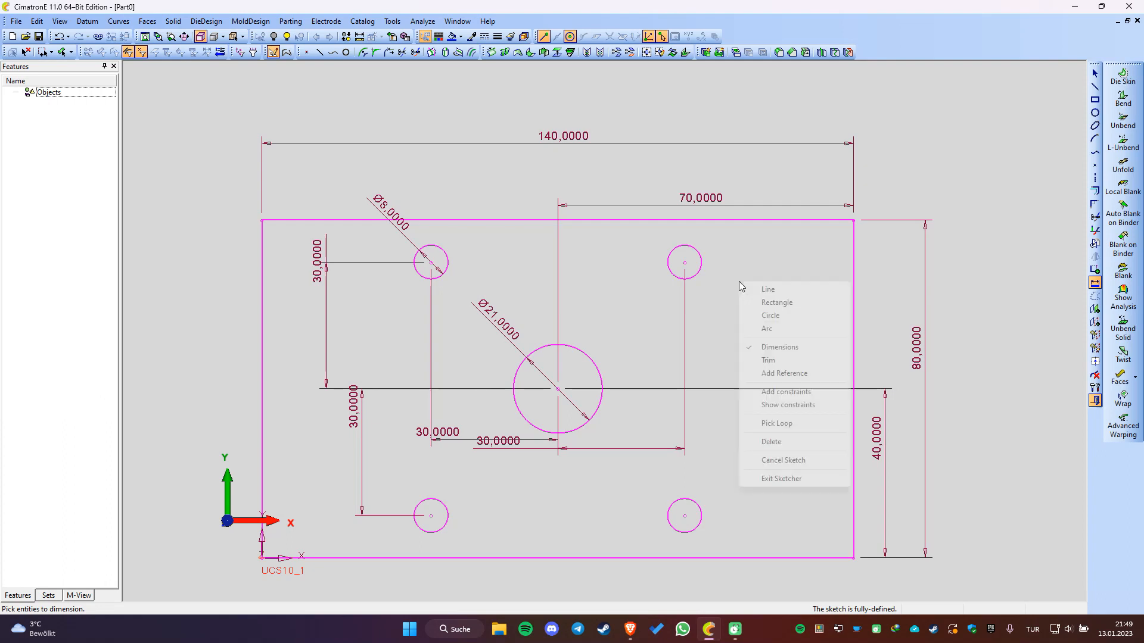
click(770, 315)
click(165, 126)
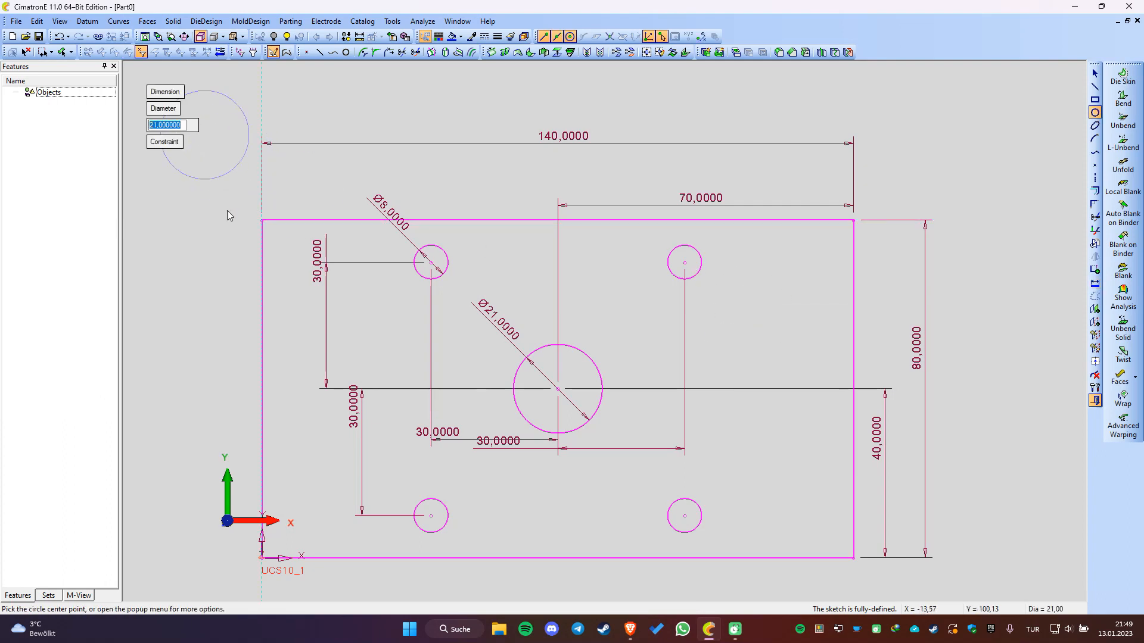
text(6,6)
key(Return)
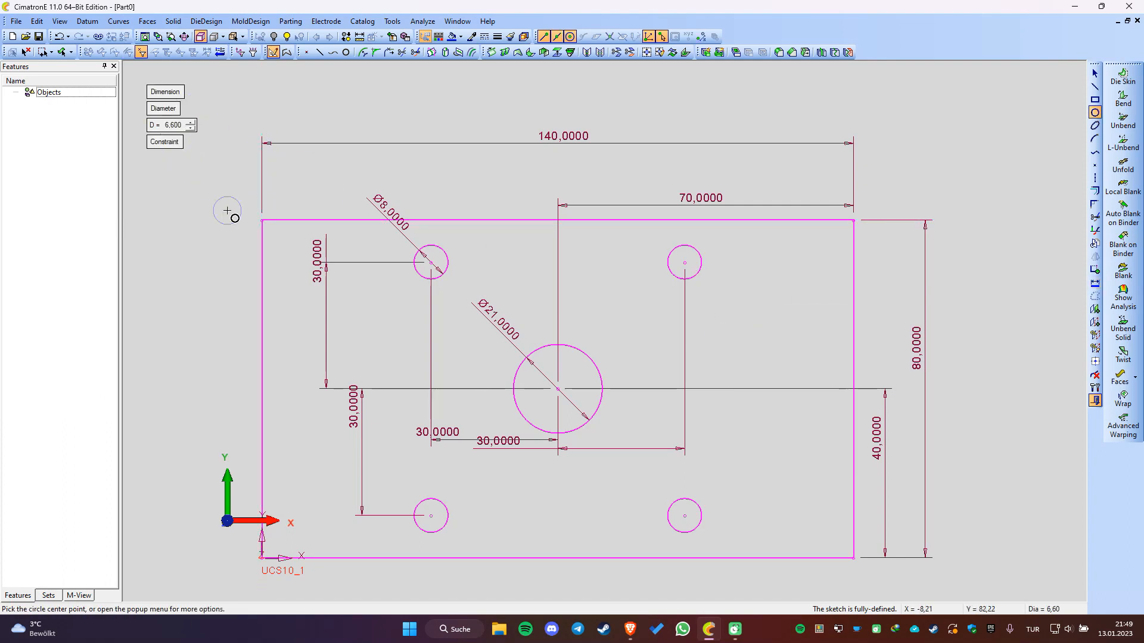
click(342, 262)
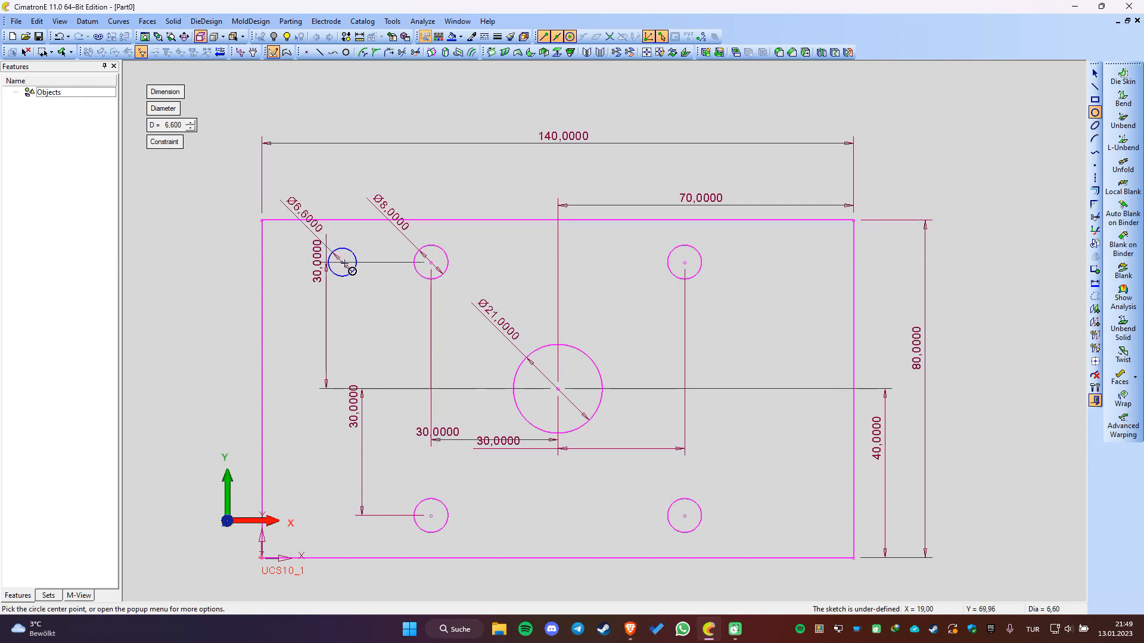
click(328, 516)
click(801, 262)
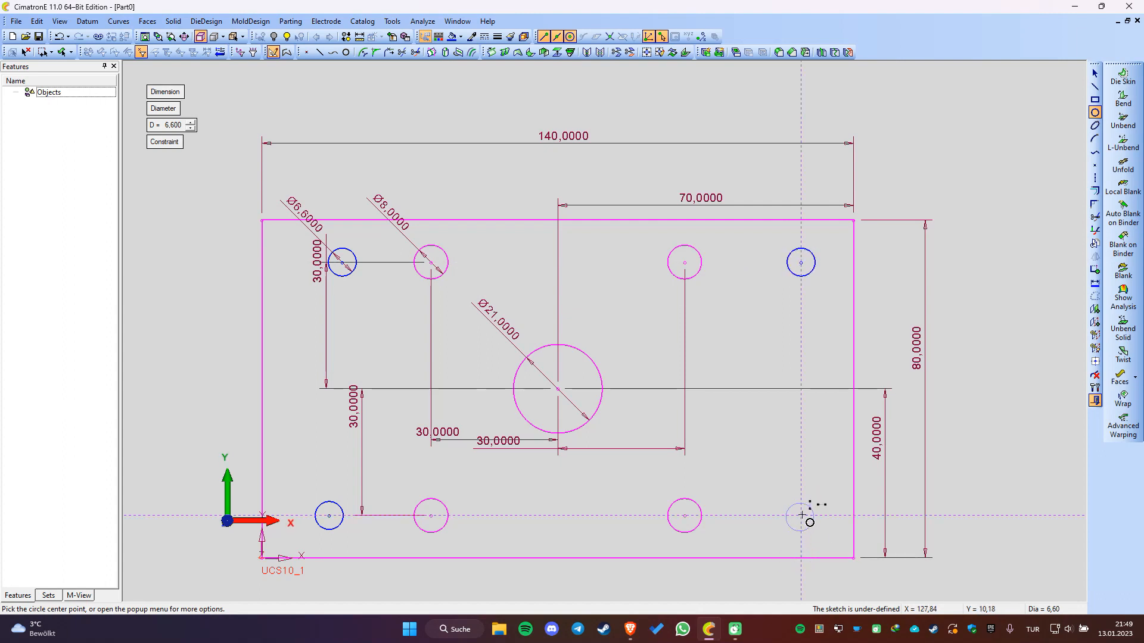
Step: Dimension the horizontal distance between the two lower-right circles as 25
right_click(739, 373)
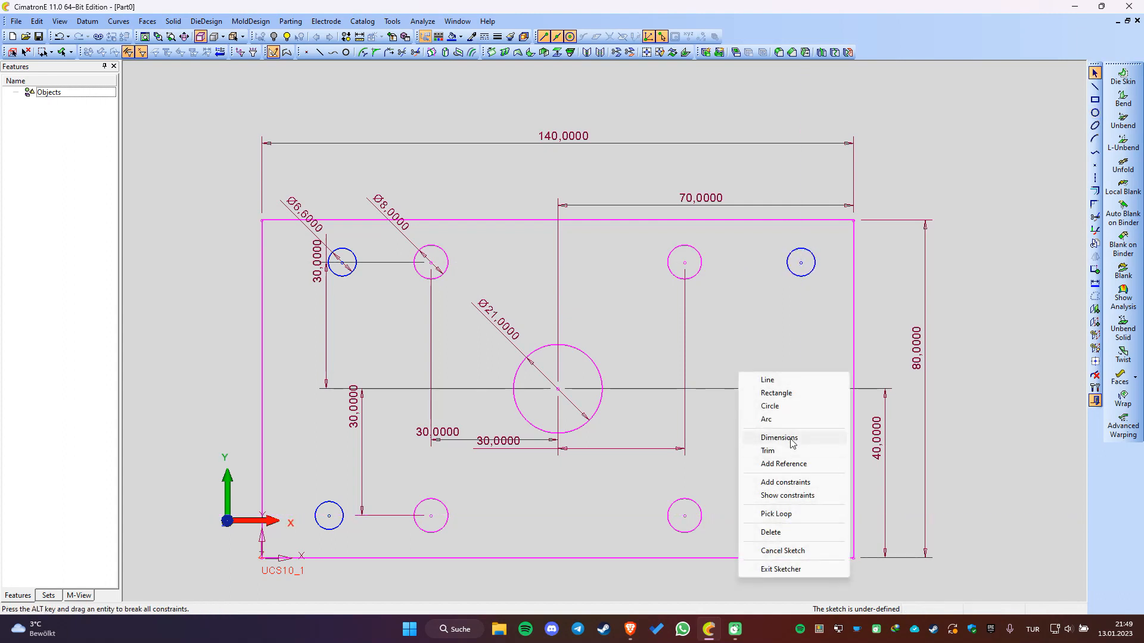
click(779, 437)
click(685, 516)
click(801, 517)
click(754, 539)
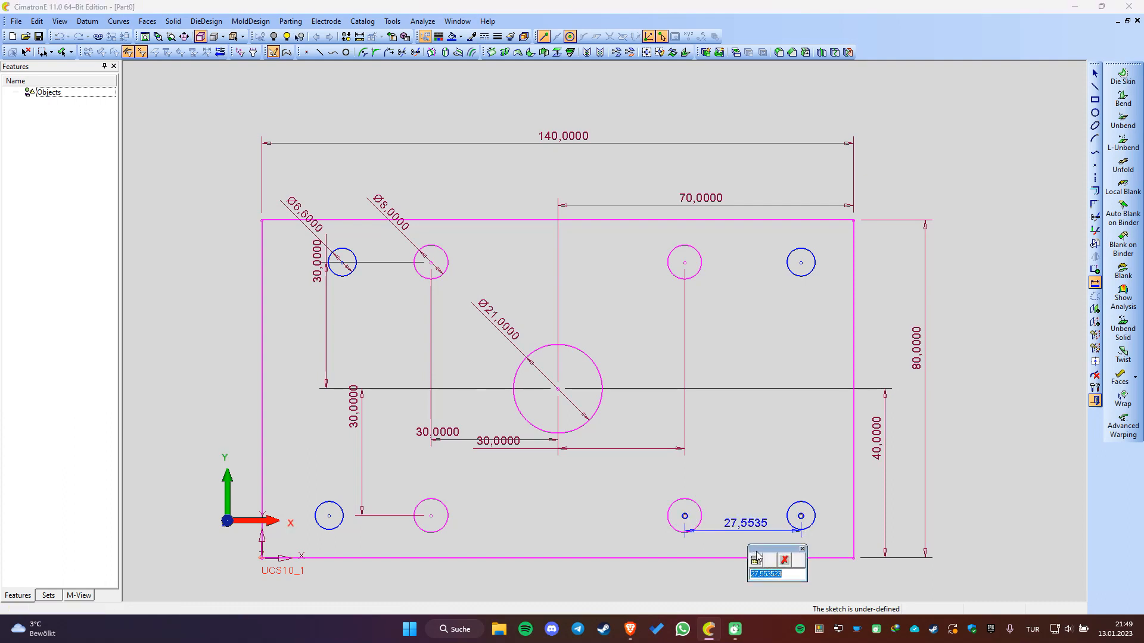
text(25)
key(Return)
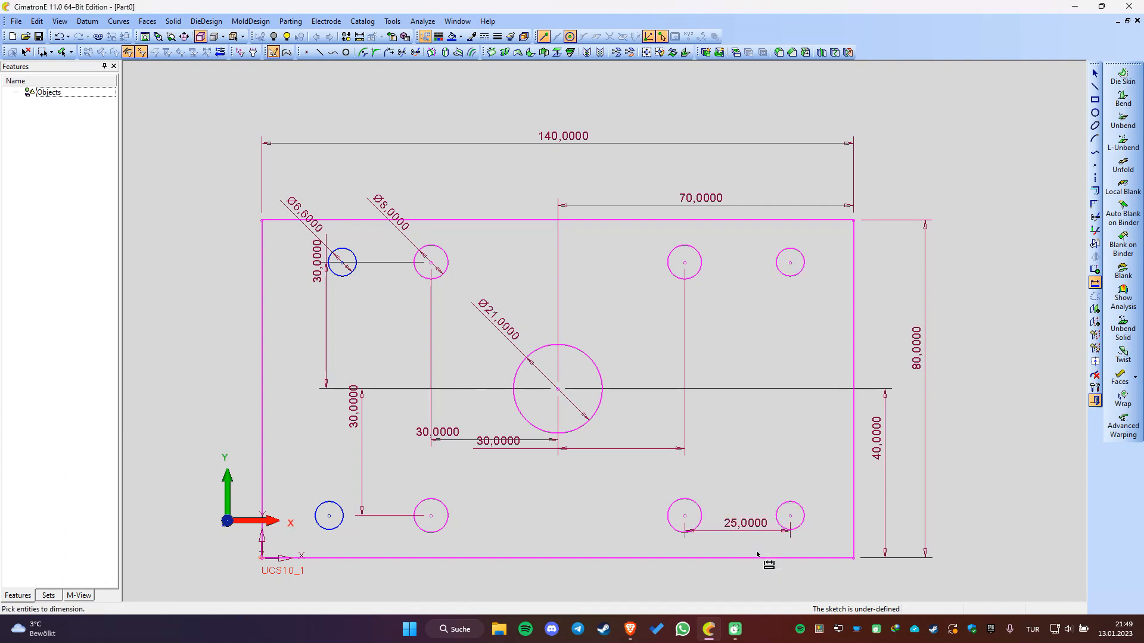
Step: Dimension the horizontal distance between the two upper-left circles as 25
click(430, 262)
click(388, 175)
text(25)
key(Return)
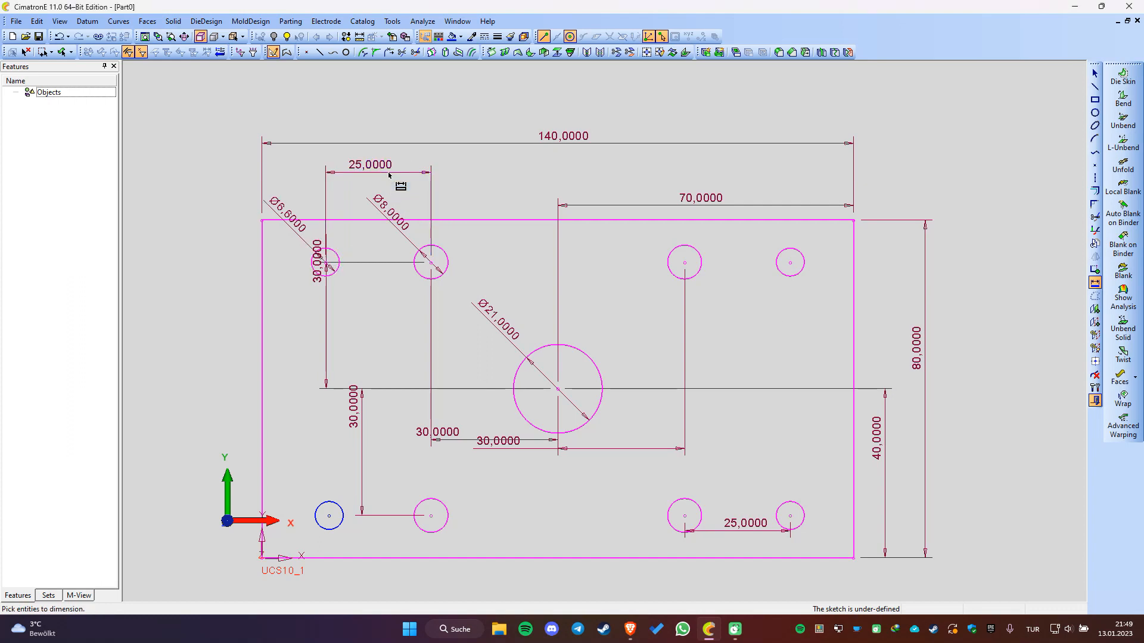
Step: Dimension the horizontal distance between the two lower-left circles as 25
click(329, 516)
click(431, 516)
click(378, 543)
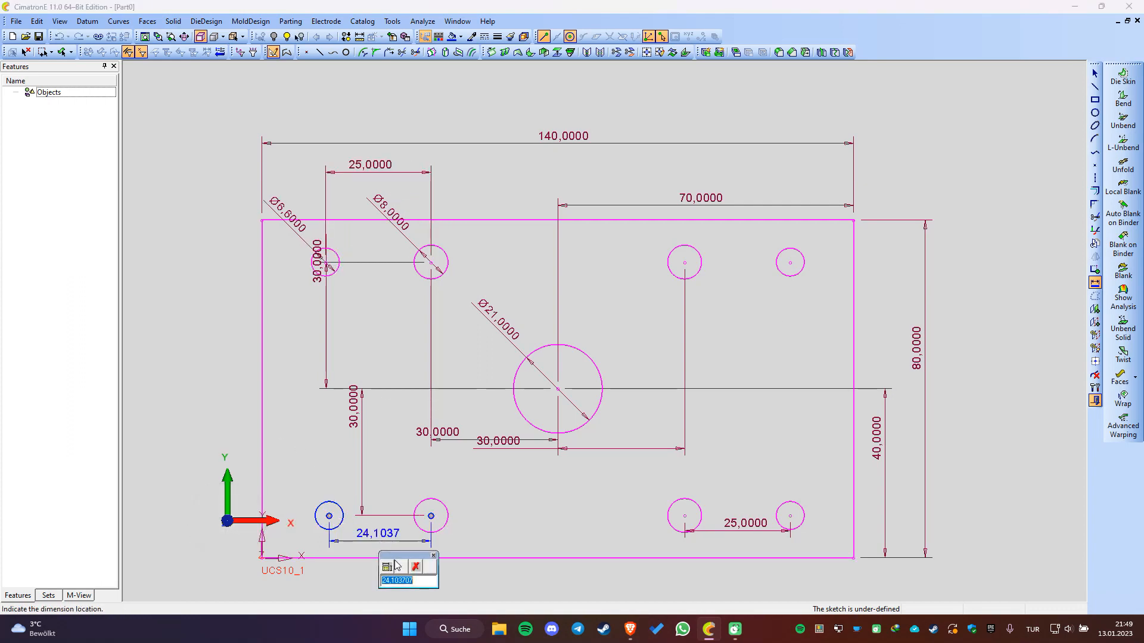
text(25)
key(Return)
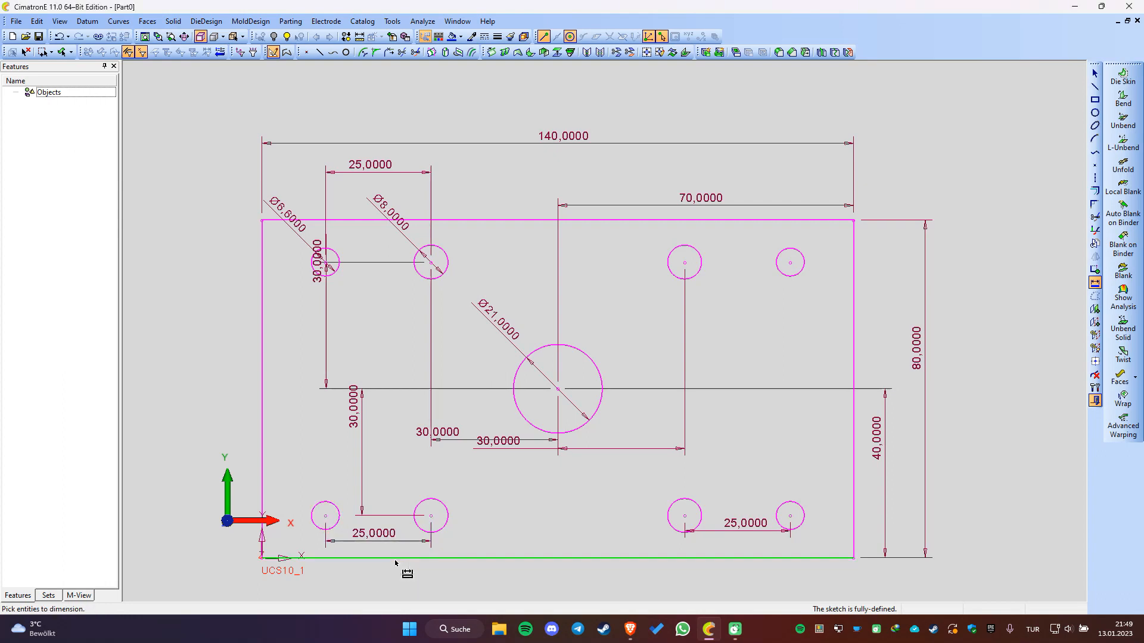
Step: Finish the plate sketch and exit the sketcher
scroll(603, 330, down, 2)
scroll(735, 567, up, 1)
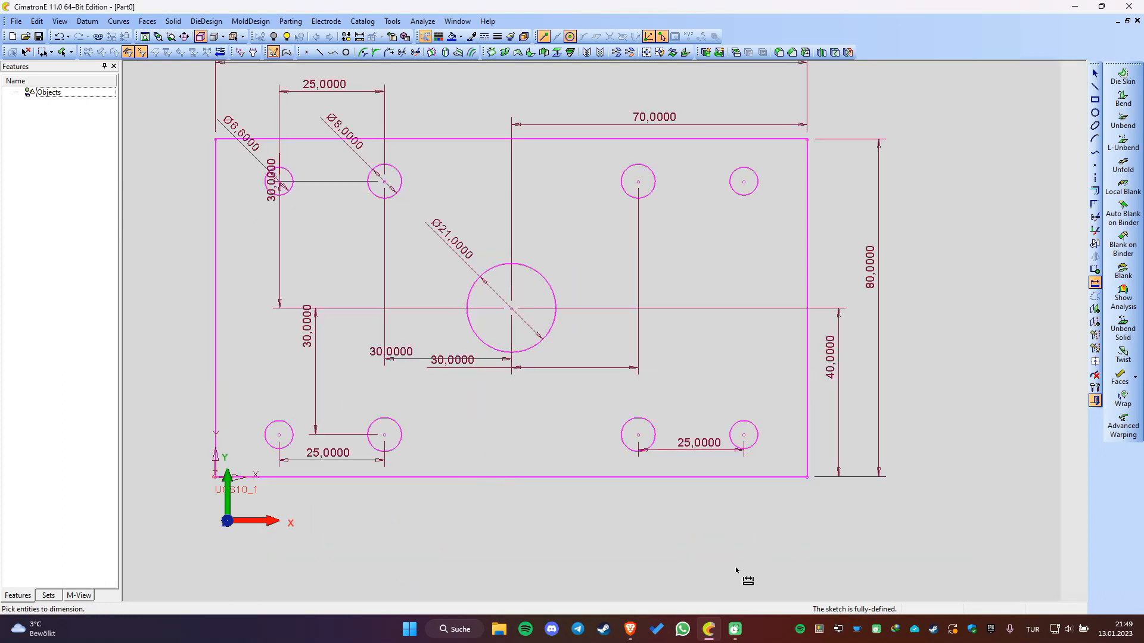
scroll(686, 512, down, 1)
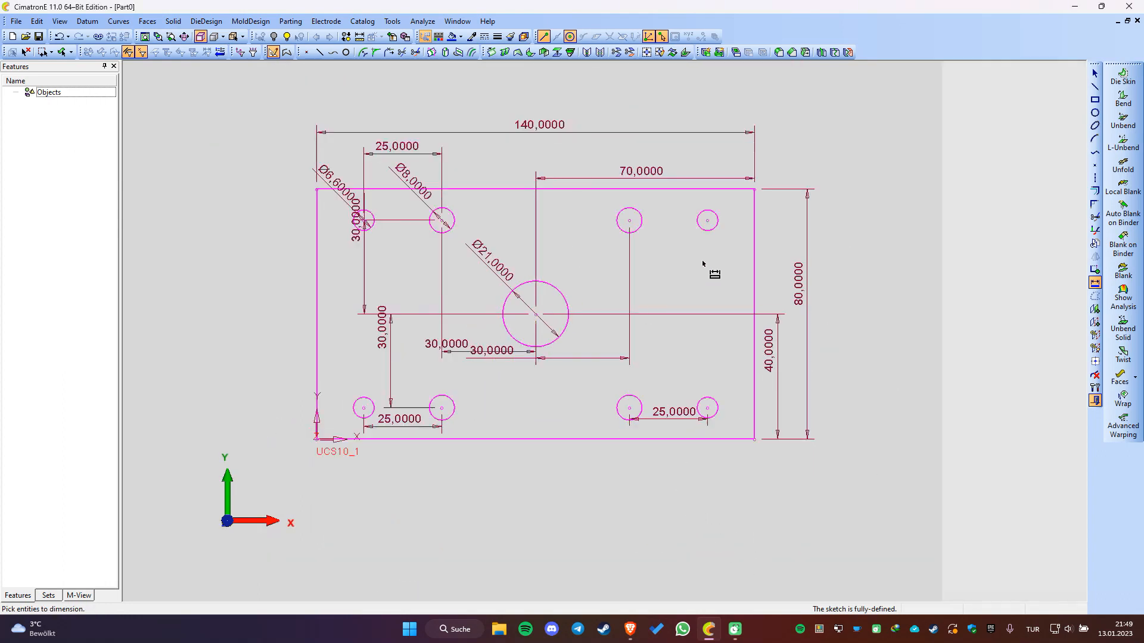
right_click(824, 156)
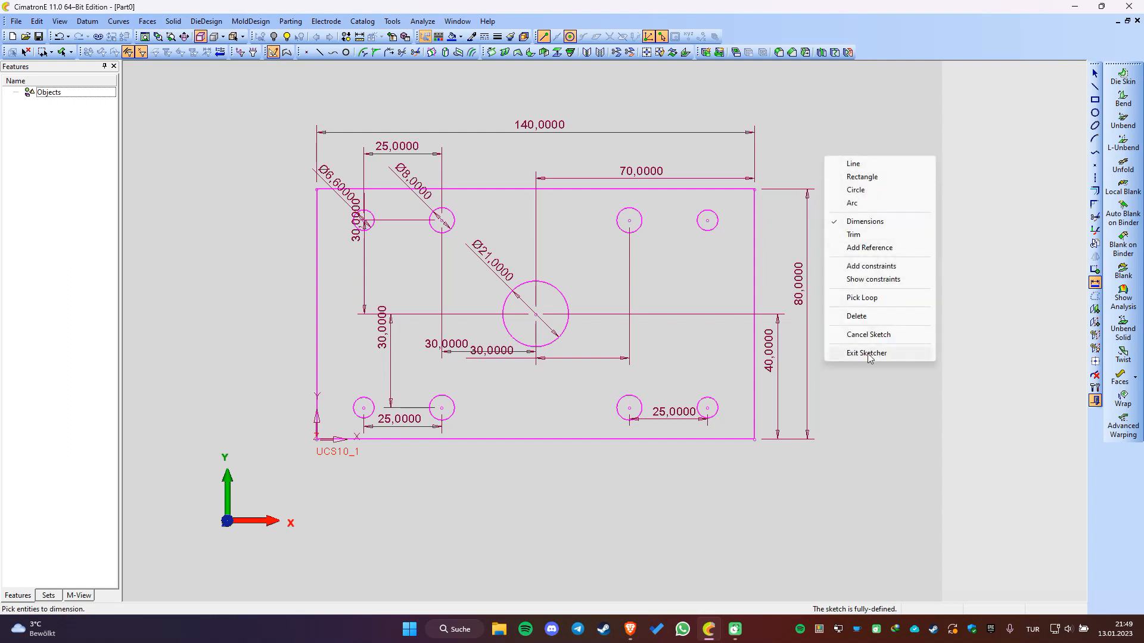
click(867, 355)
Step: Extrude the plate sketch as a new solid to one side with a delta of 18 mm
right_click(827, 181)
click(870, 189)
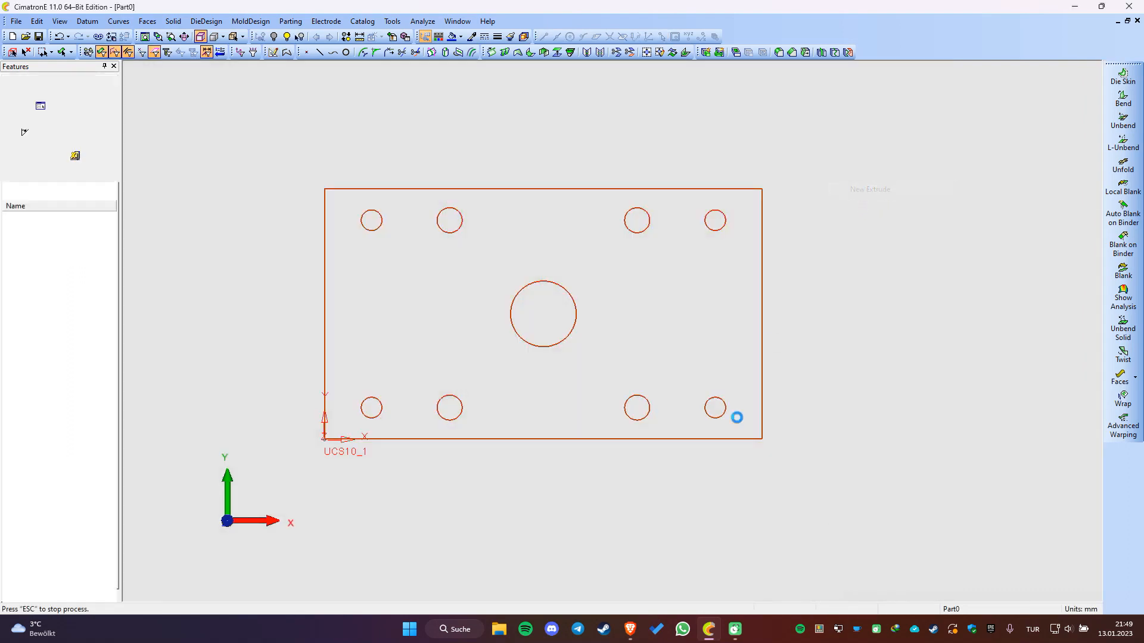
middle_drag(638, 528, 635, 500)
double_click(177, 143)
text(18)
key(Return)
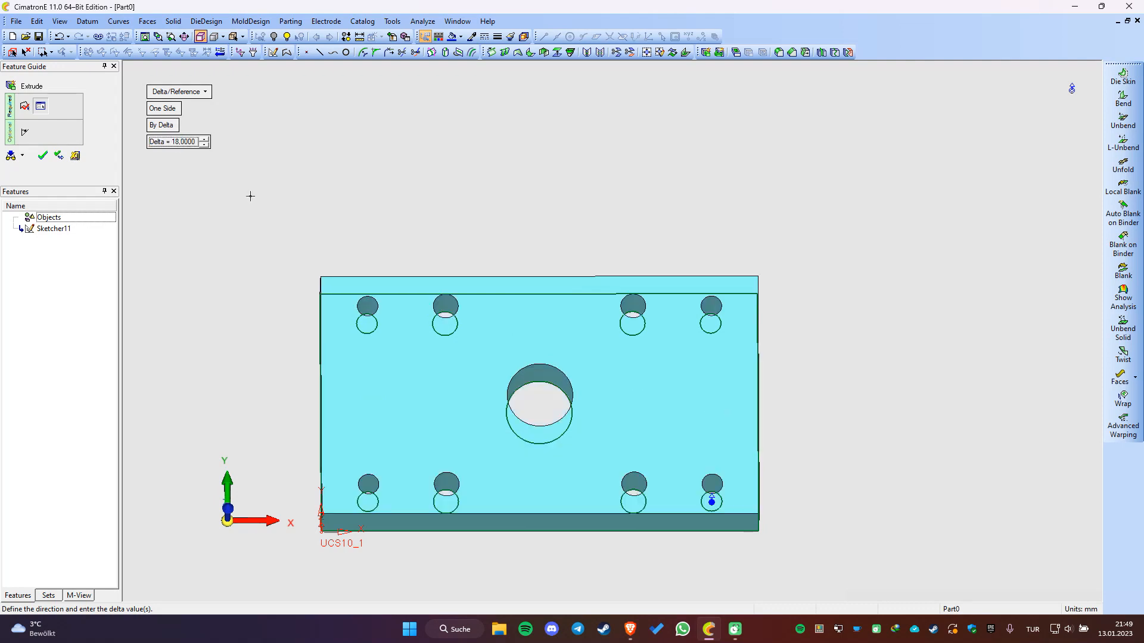
middle_drag(531, 467, 569, 497)
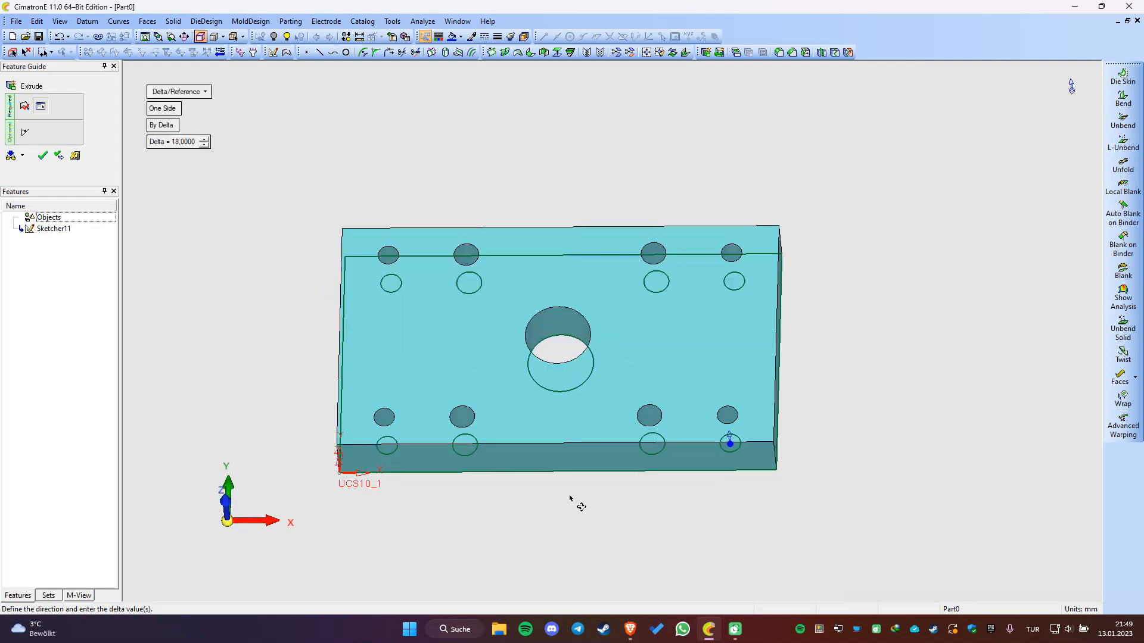
right_click(797, 260)
click(799, 260)
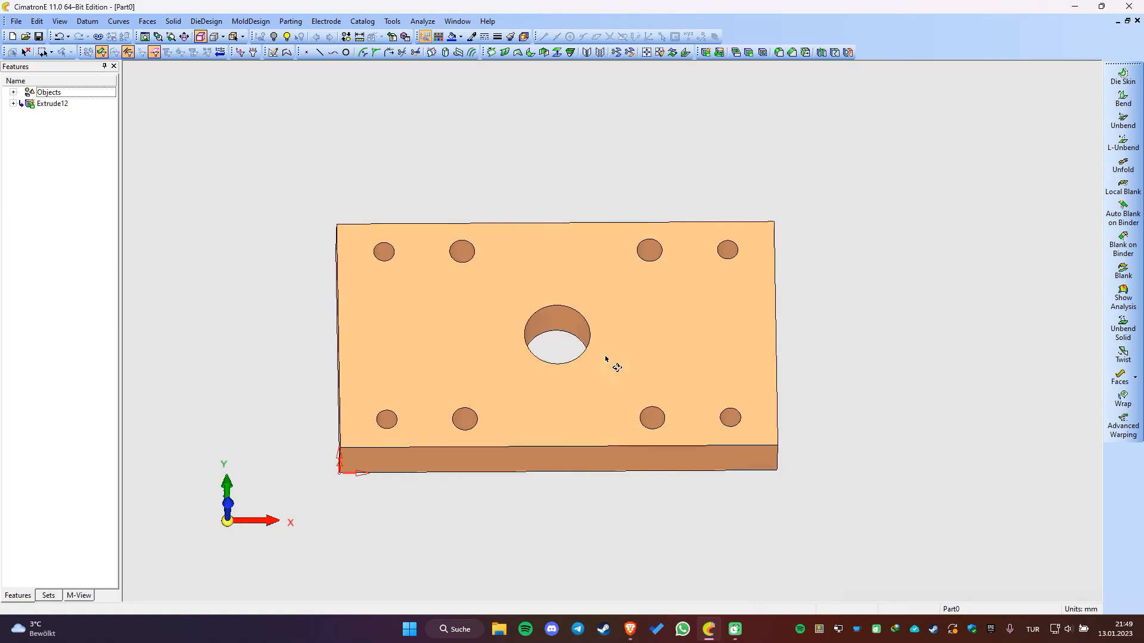
Step: Add full-depth M8 tap threads to the upper-left and lower-left outer holes of the plate
click(392, 21)
click(417, 76)
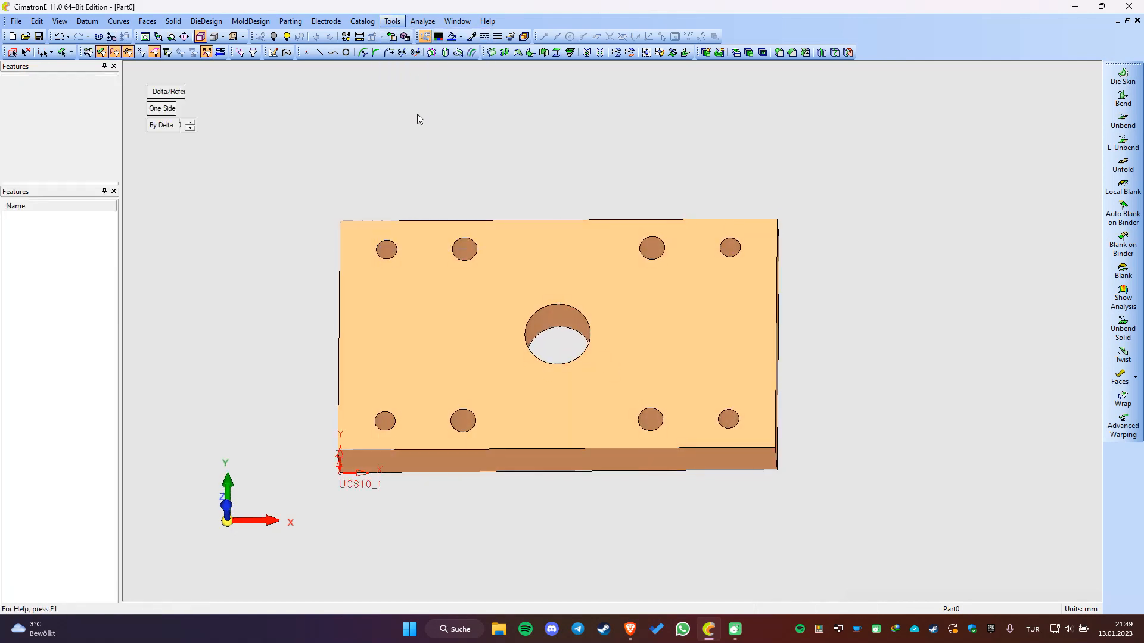
click(386, 243)
right_click(462, 179)
click(464, 177)
click(384, 420)
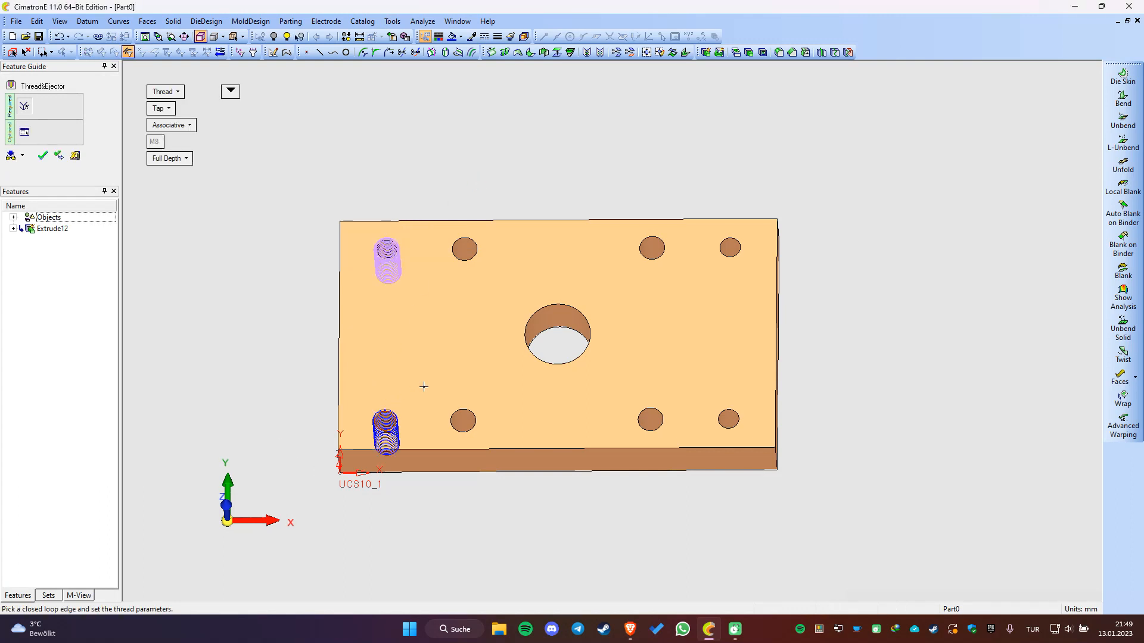
right_click(574, 174)
click(573, 172)
Step: Add full-depth M8 tap threads to the upper-right and lower-right outer holes of the plate
click(738, 246)
right_click(735, 192)
click(734, 185)
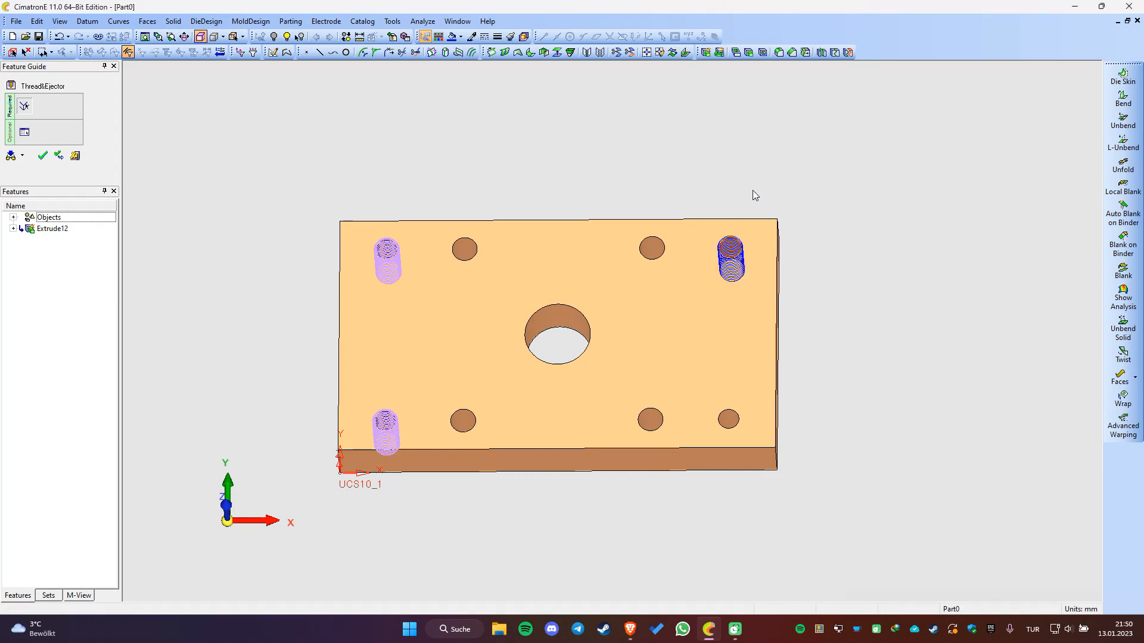
click(728, 415)
right_click(708, 174)
click(710, 172)
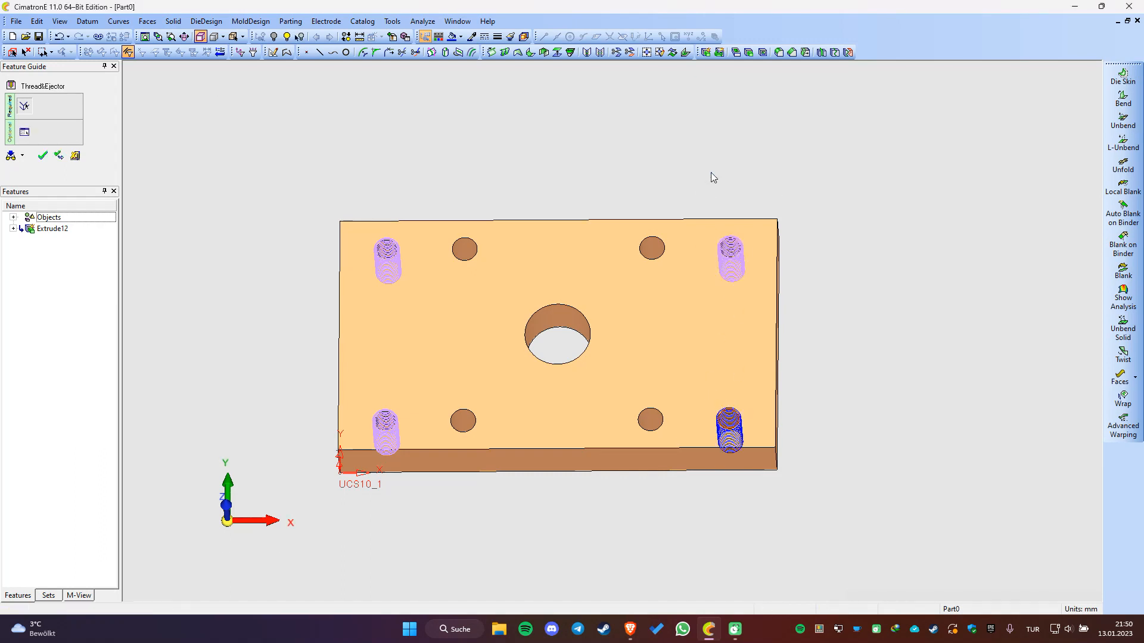
Step: Start a sketch on the plate's large front face and add the midpoint of its left edge as a reference
middle_drag(777, 229, 773, 276)
scroll(675, 370, down, 3)
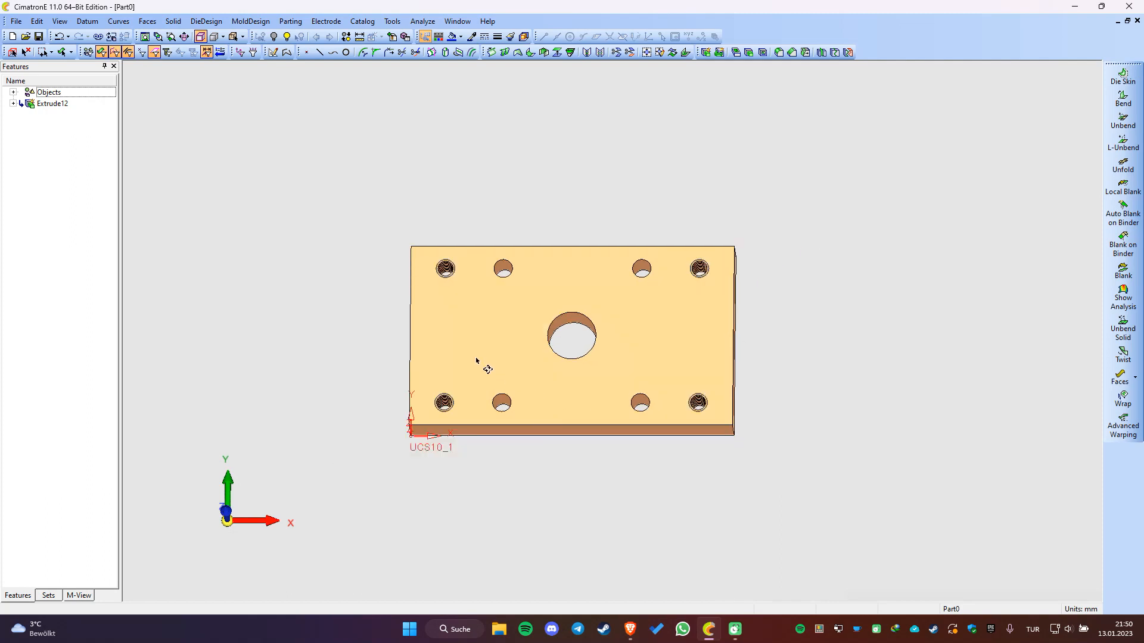
right_click(483, 320)
click(530, 260)
key(Escape)
right_click(488, 322)
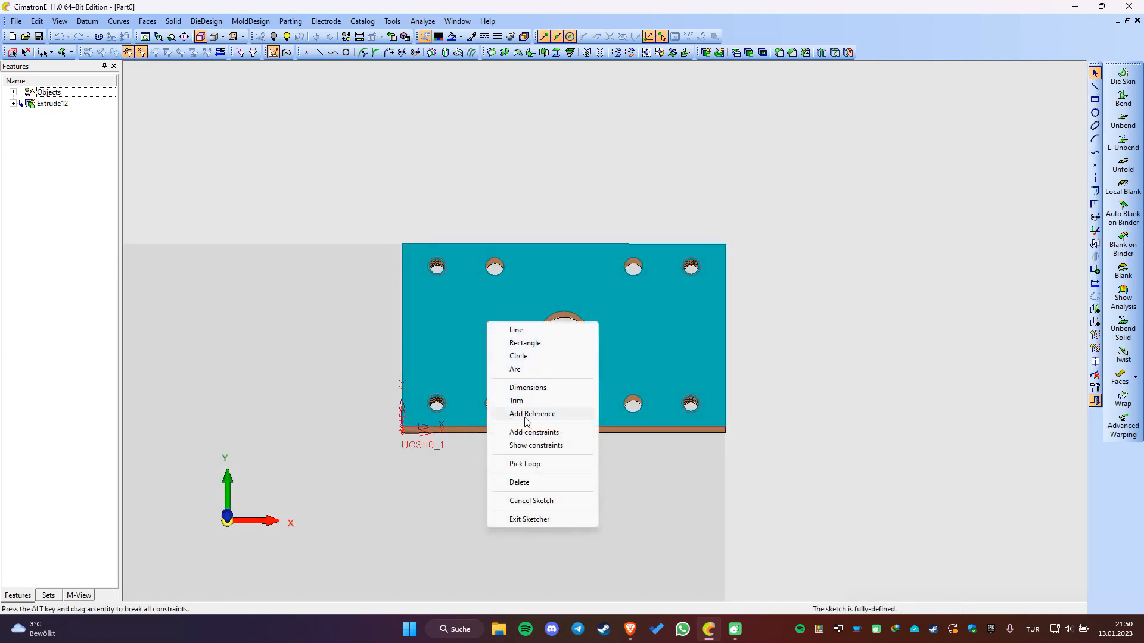
click(526, 415)
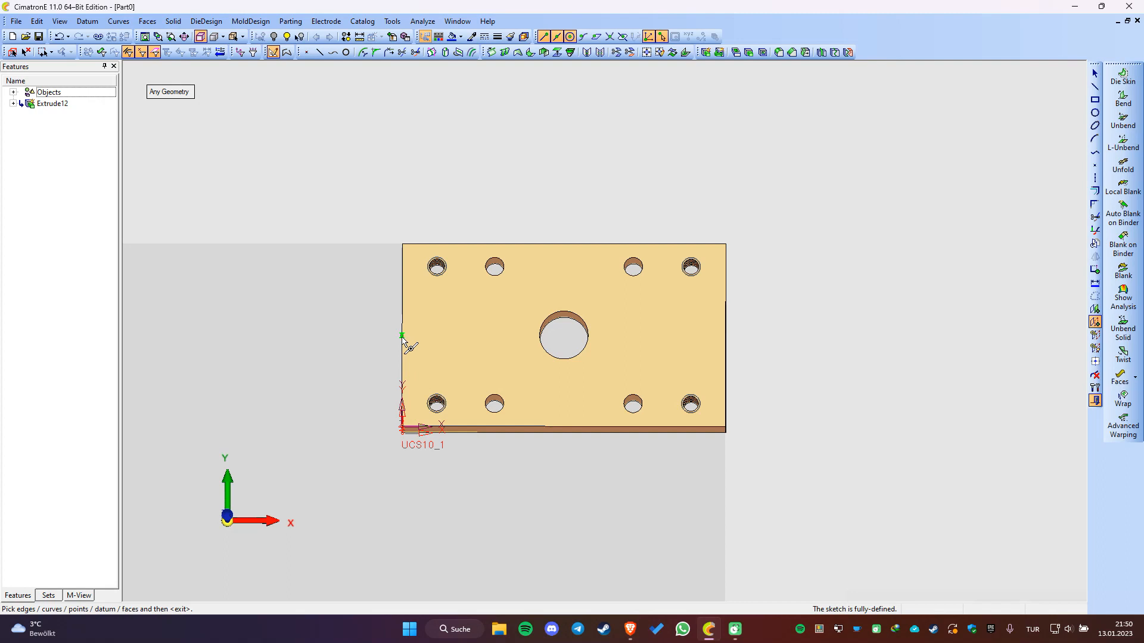
scroll(404, 339, up, 3)
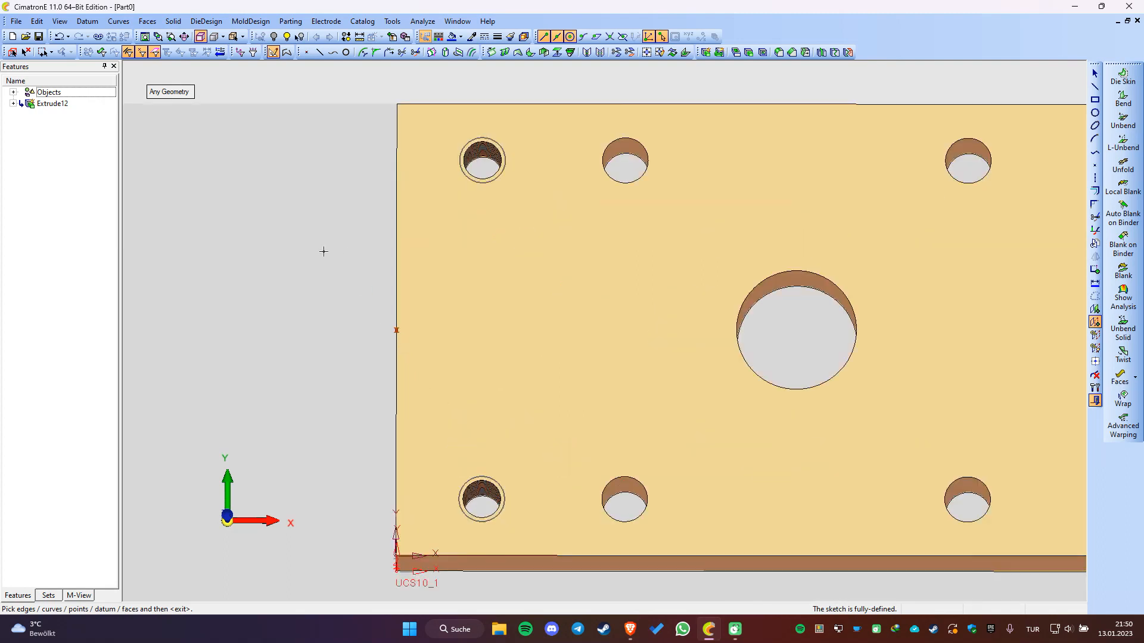
right_click(305, 242)
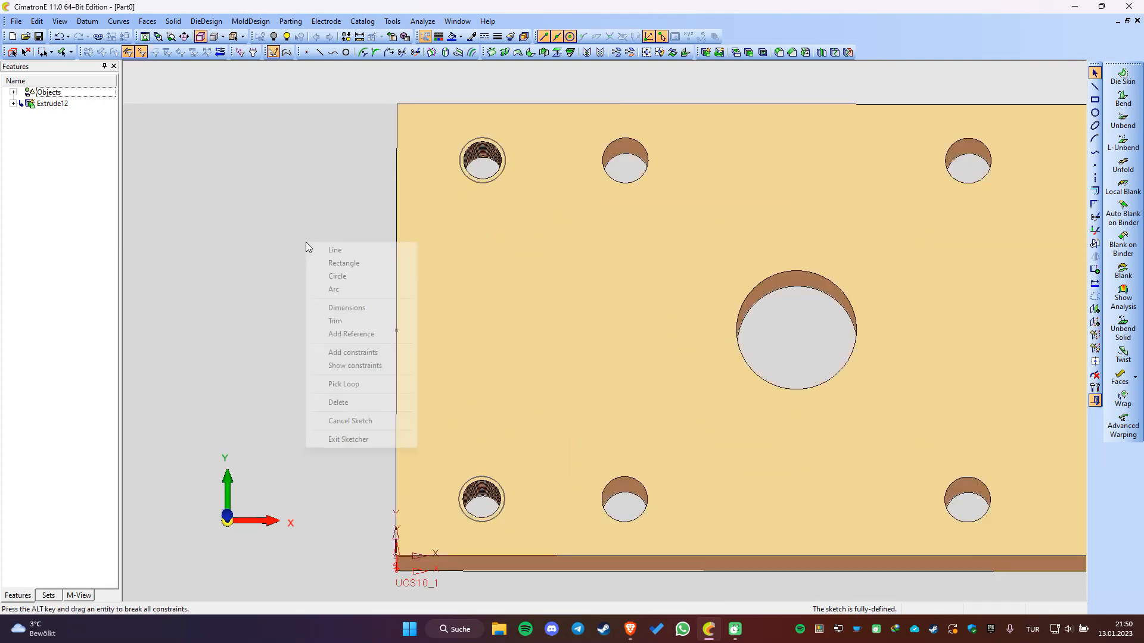
Step: Draw a horizontal rectangle that straddles the plate's left edge around the midpoint reference
click(342, 250)
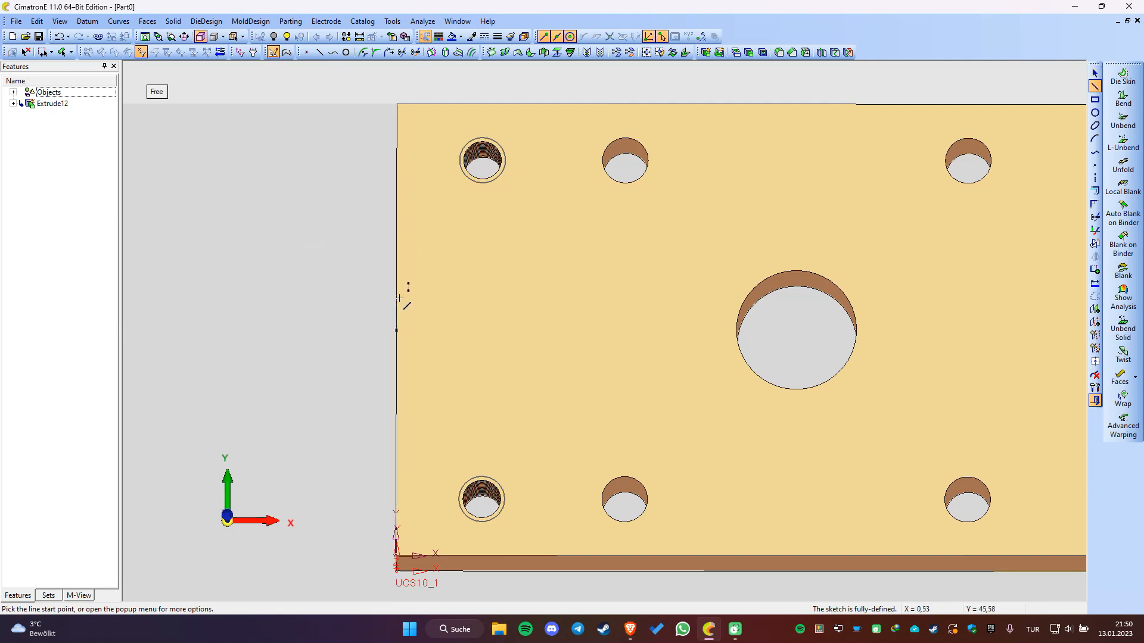
right_click(284, 256)
click(333, 277)
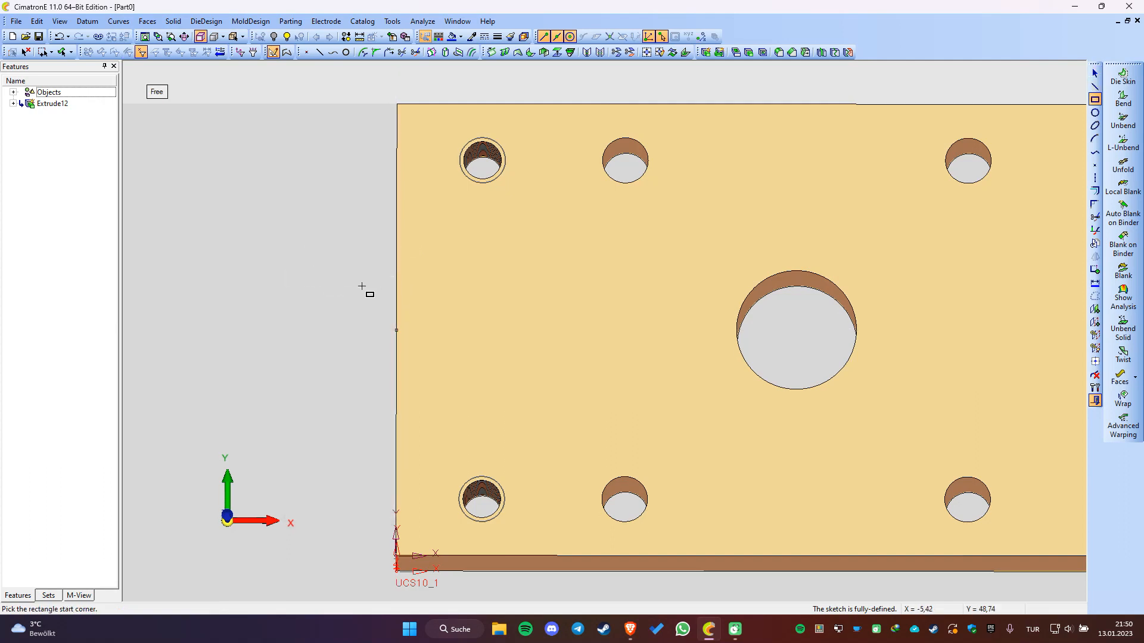
click(363, 296)
click(496, 362)
Step: Dimension the rectangle's height between its two horizontal sides as 15
right_click(267, 240)
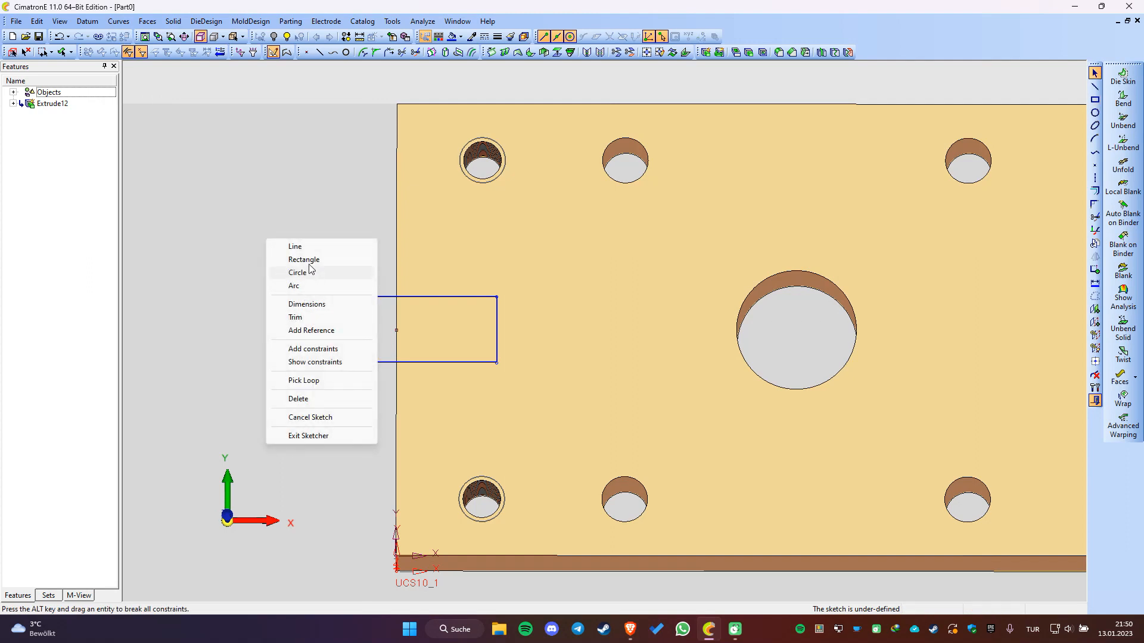
click(306, 306)
click(424, 296)
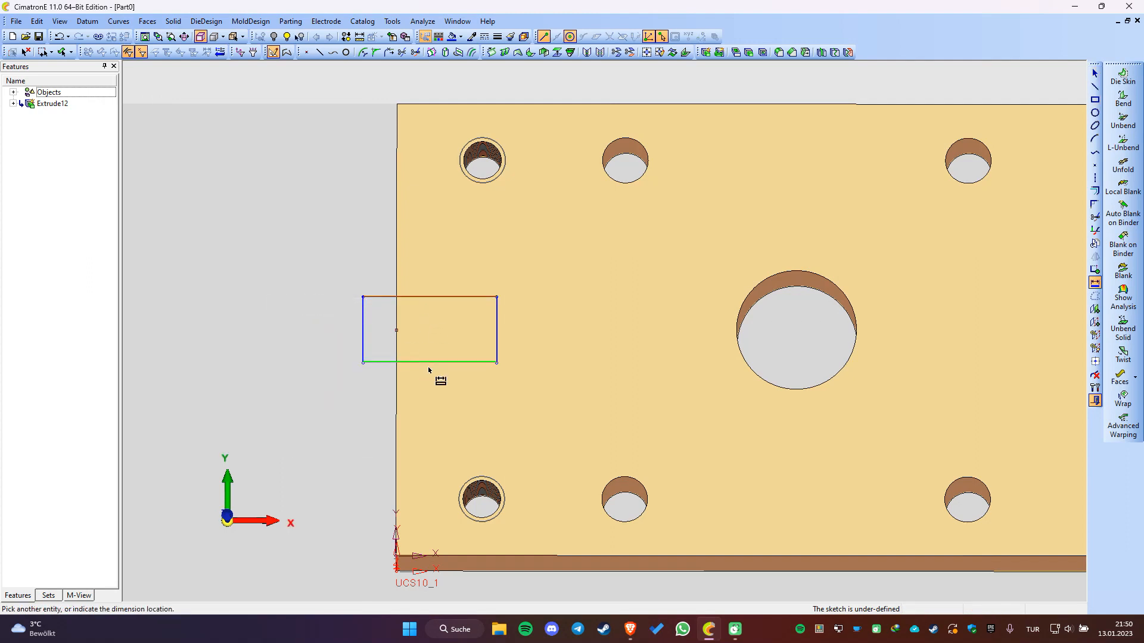
click(431, 361)
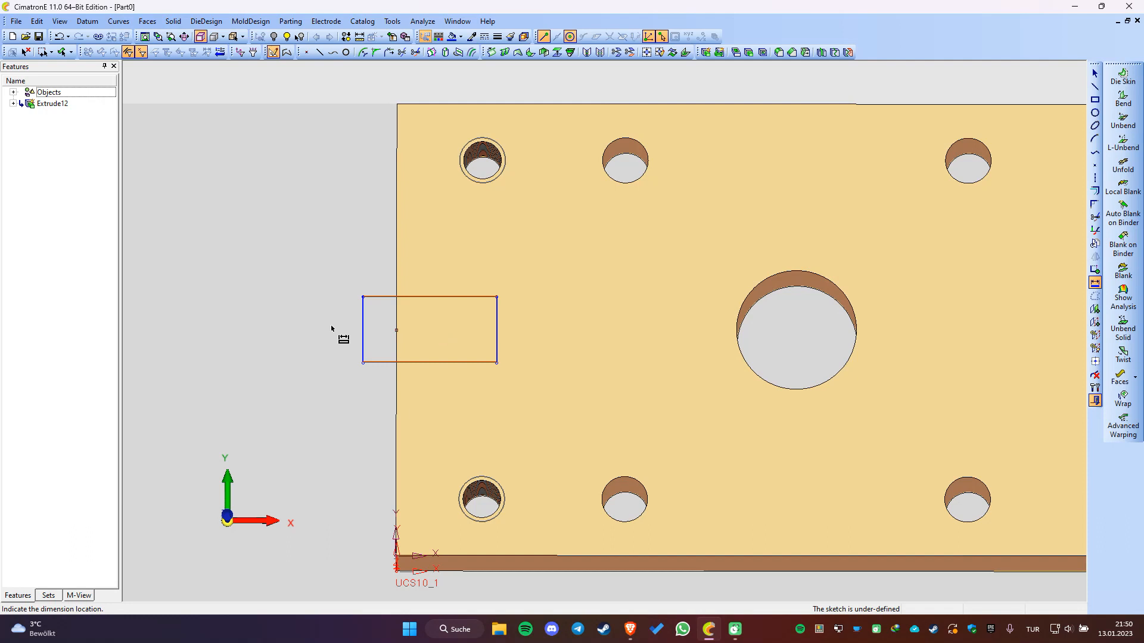
click(329, 352)
text(15)
key(Return)
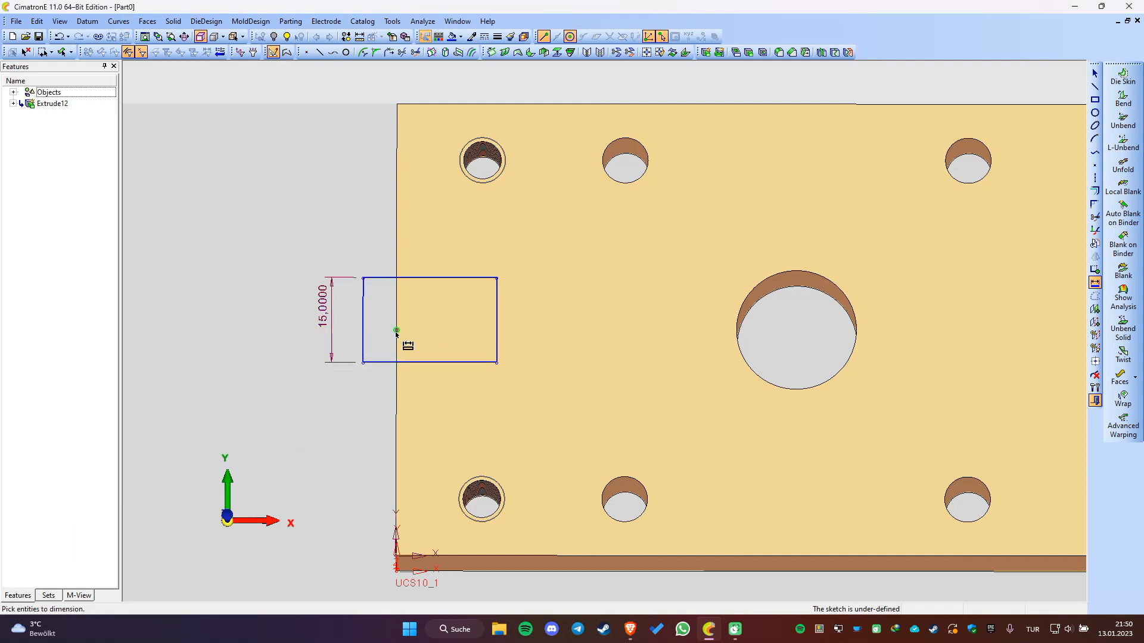
Step: Dimension the vertical distance from the edge midpoint reference to the rectangle's lower side as 7.5
click(407, 364)
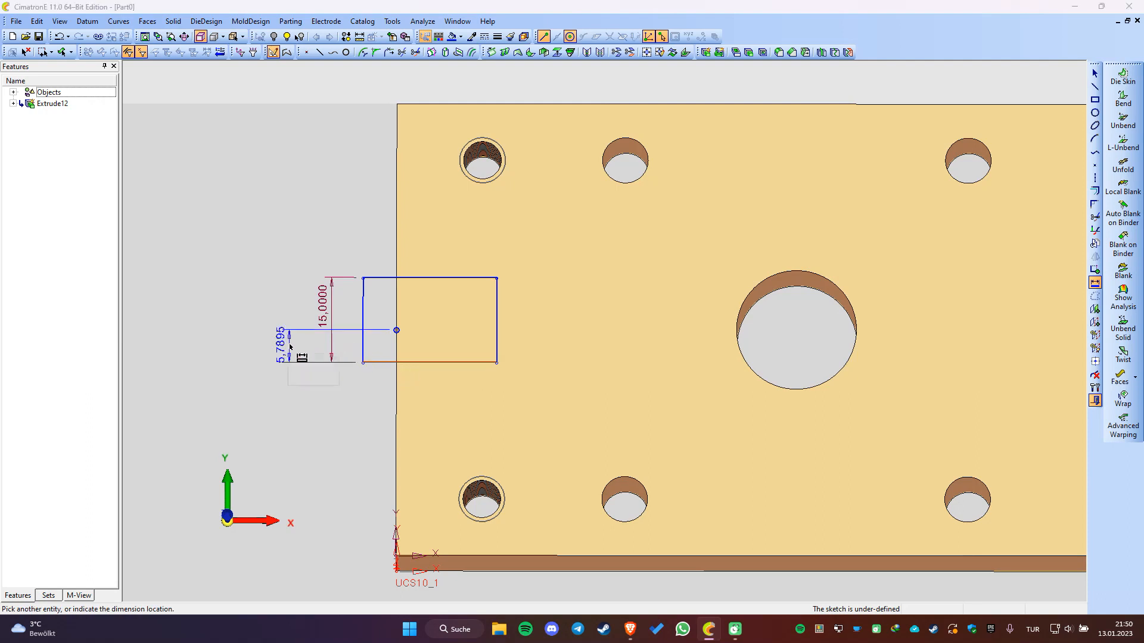
click(290, 344)
text(7,5)
key(Return)
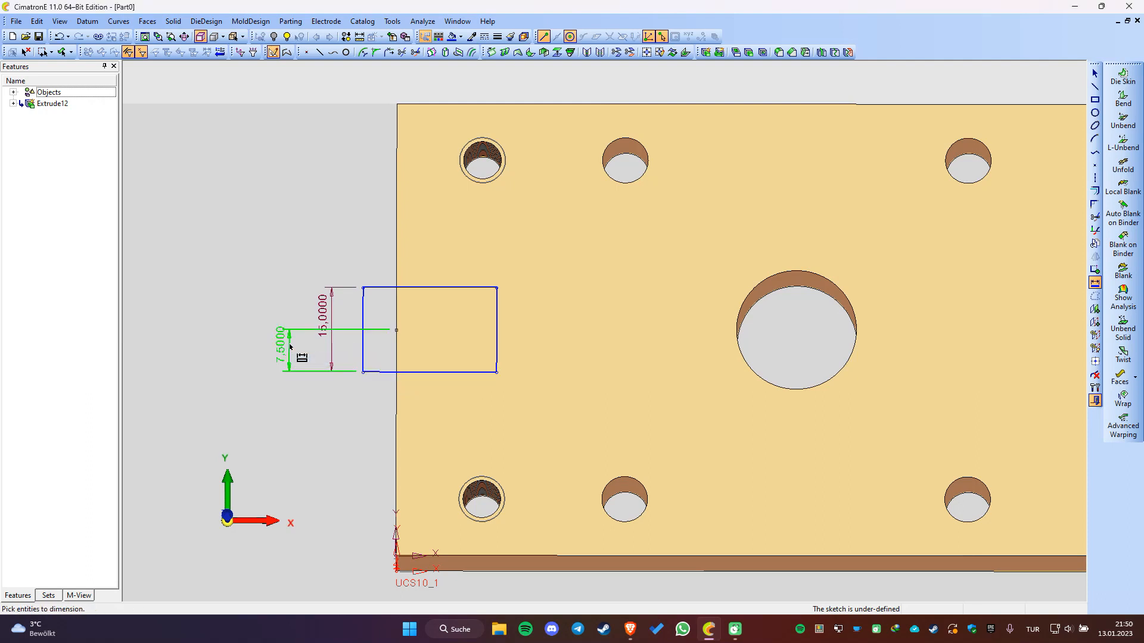
Step: Draw a circle of diameter 15 inside the rectangle, touching its right side and level with the midpoint reference
right_click(259, 226)
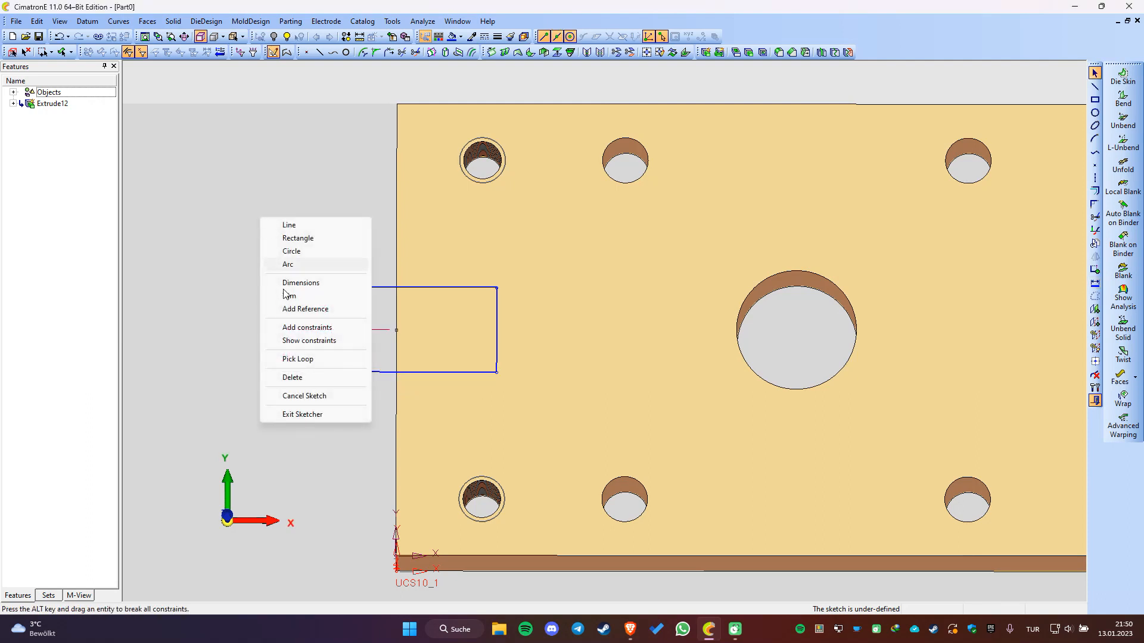
click(289, 253)
click(173, 126)
key(Return)
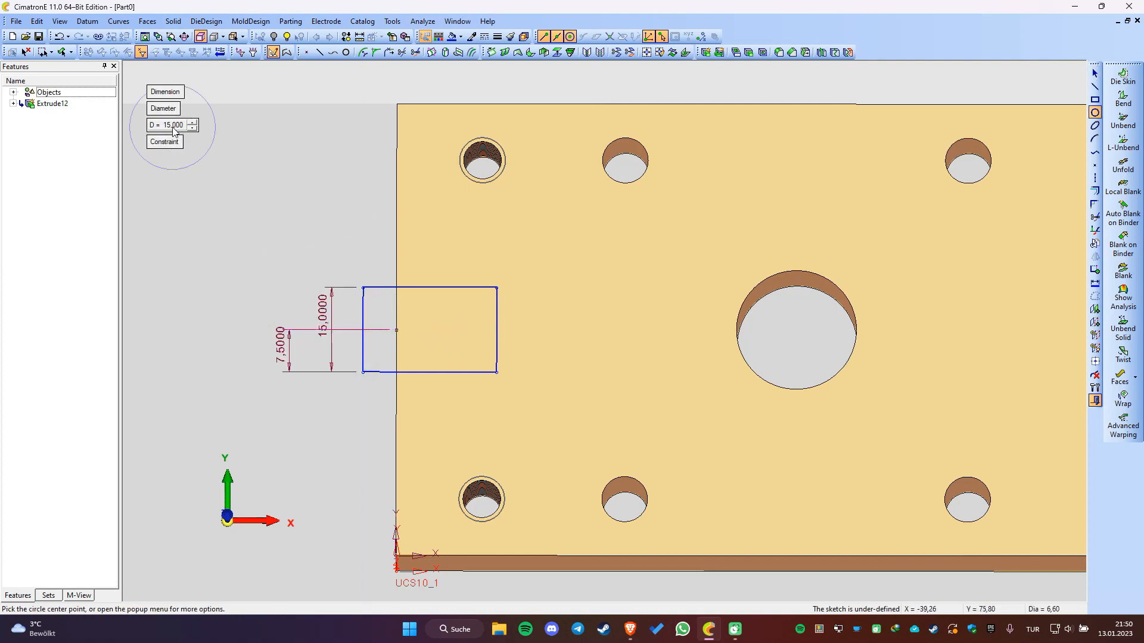
click(439, 330)
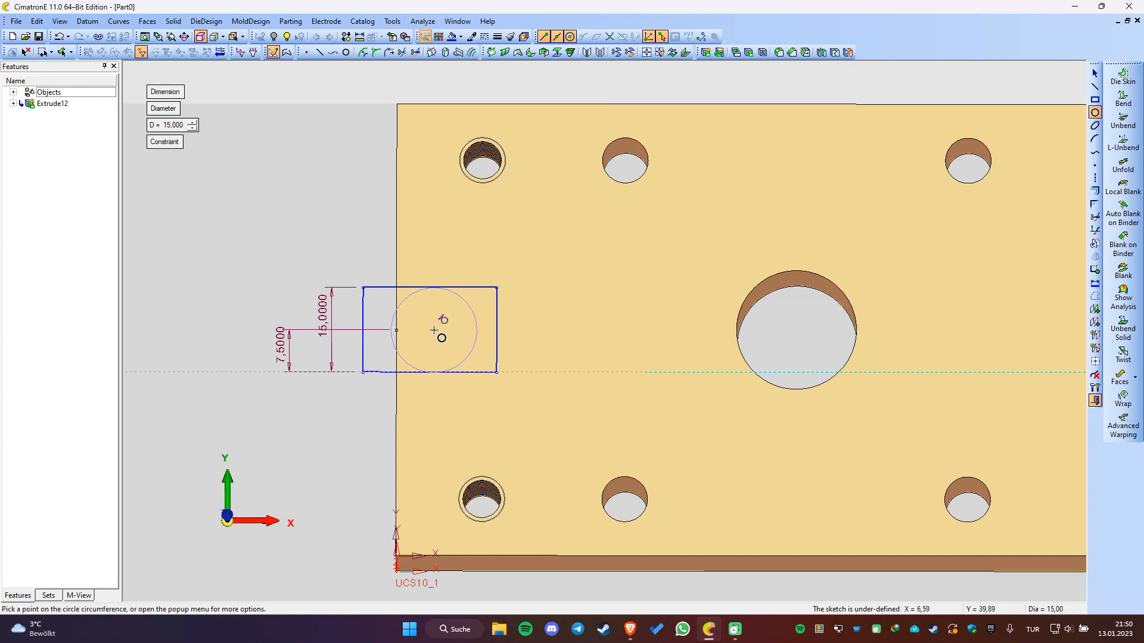
click(501, 344)
Step: Dimension the horizontal distance from the edge midpoint reference to the circle's centre as 10
right_click(285, 237)
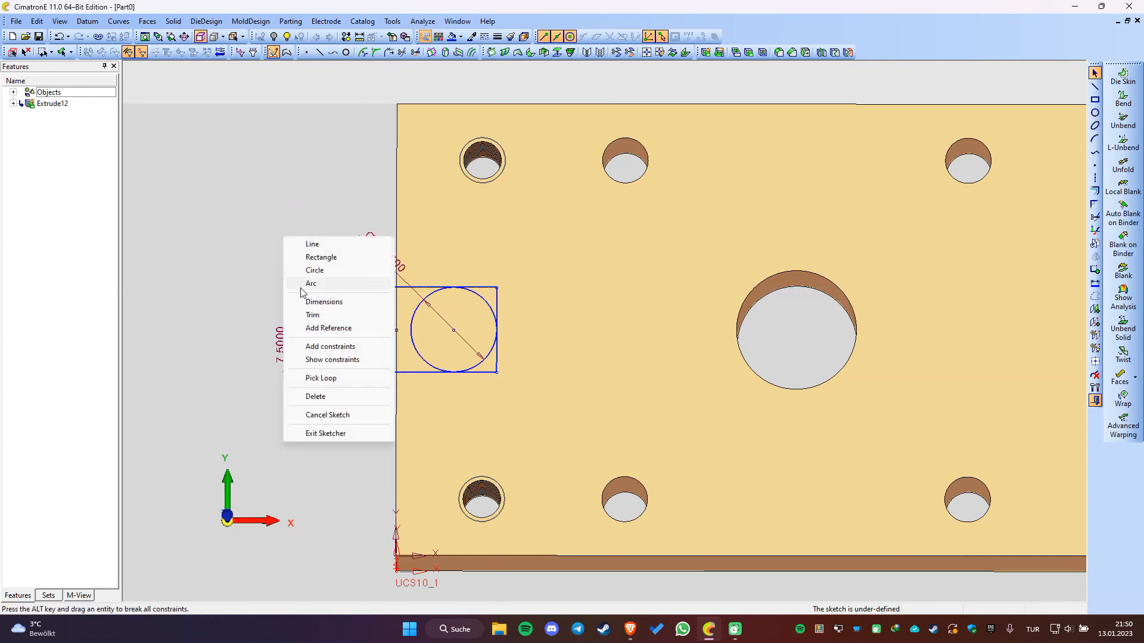
click(327, 304)
click(397, 331)
click(453, 330)
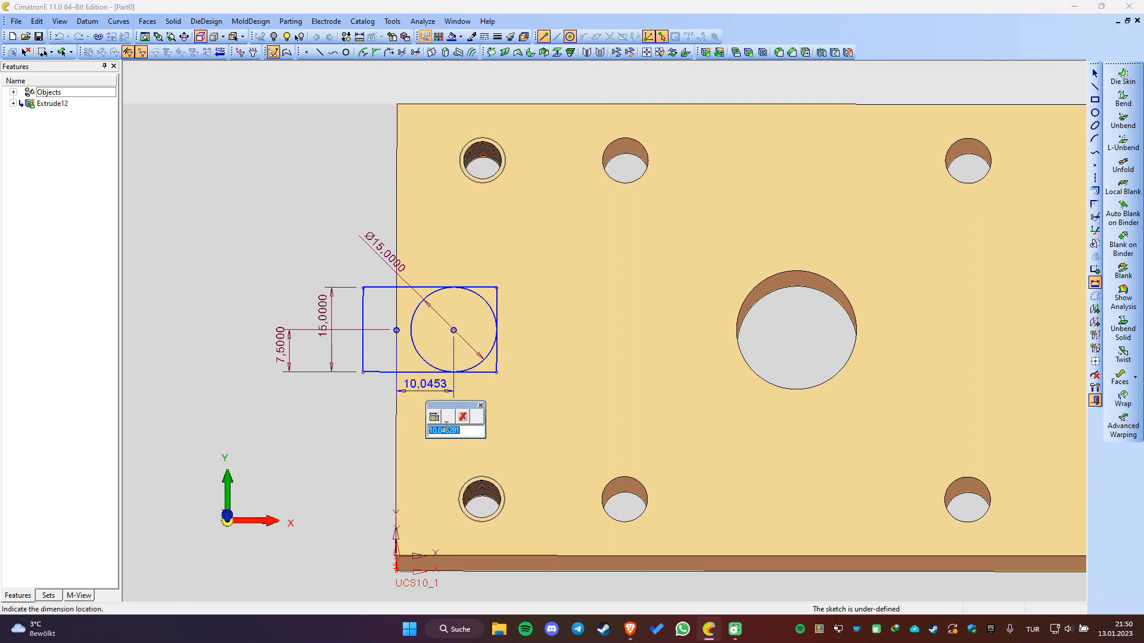
key(Return)
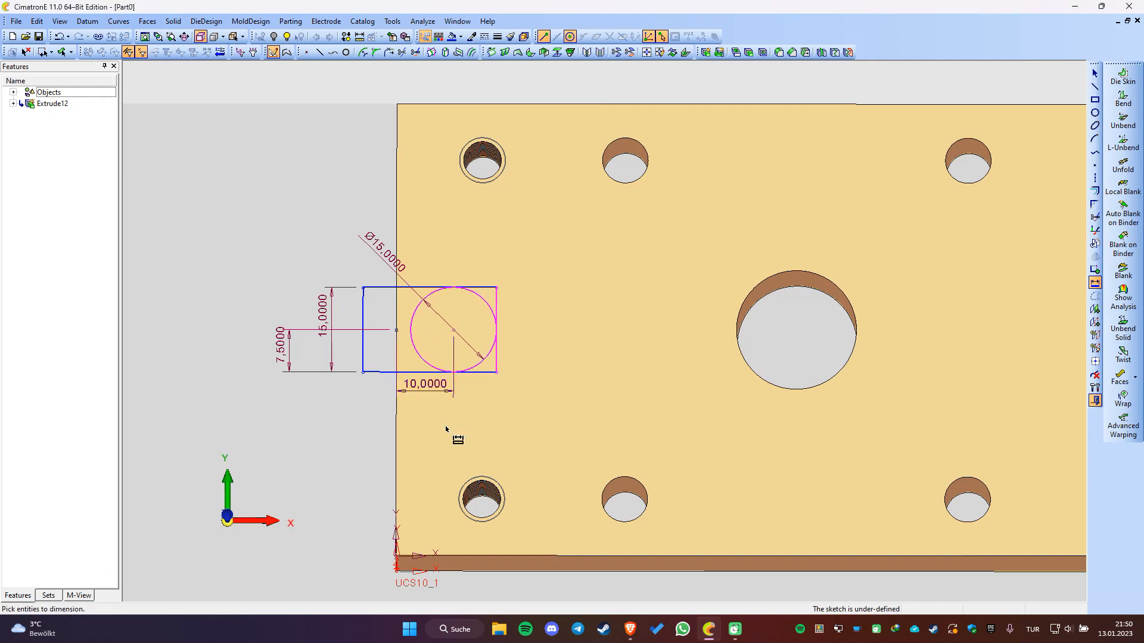
Step: Trim the rectangle's right side and corners and the circle's inner half to leave a round-ended slot outline
right_click(277, 215)
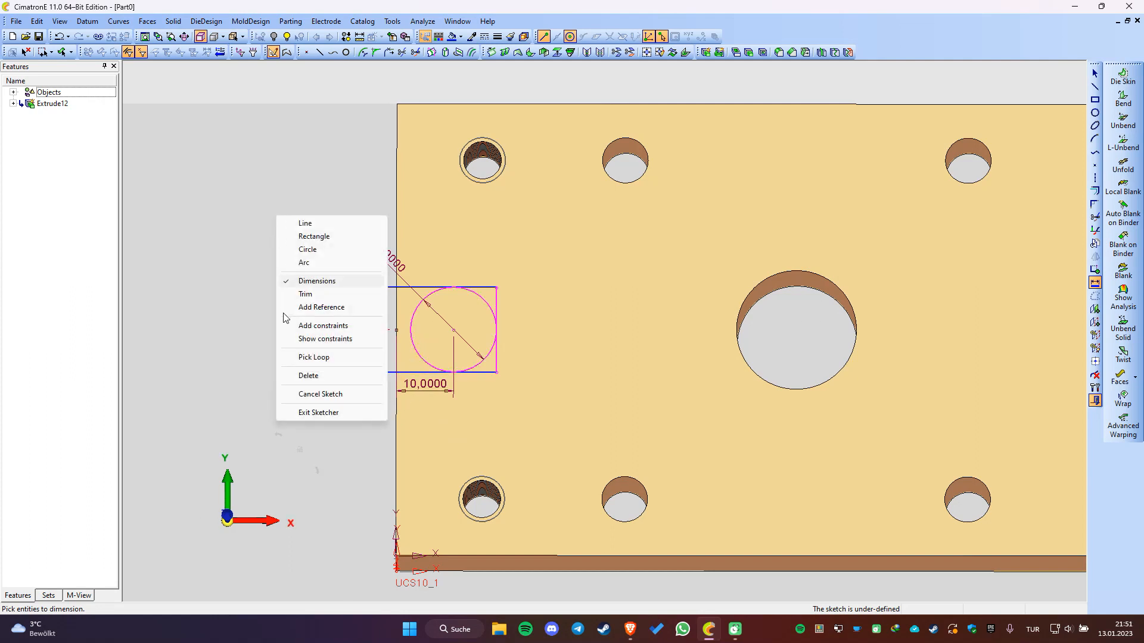
click(298, 295)
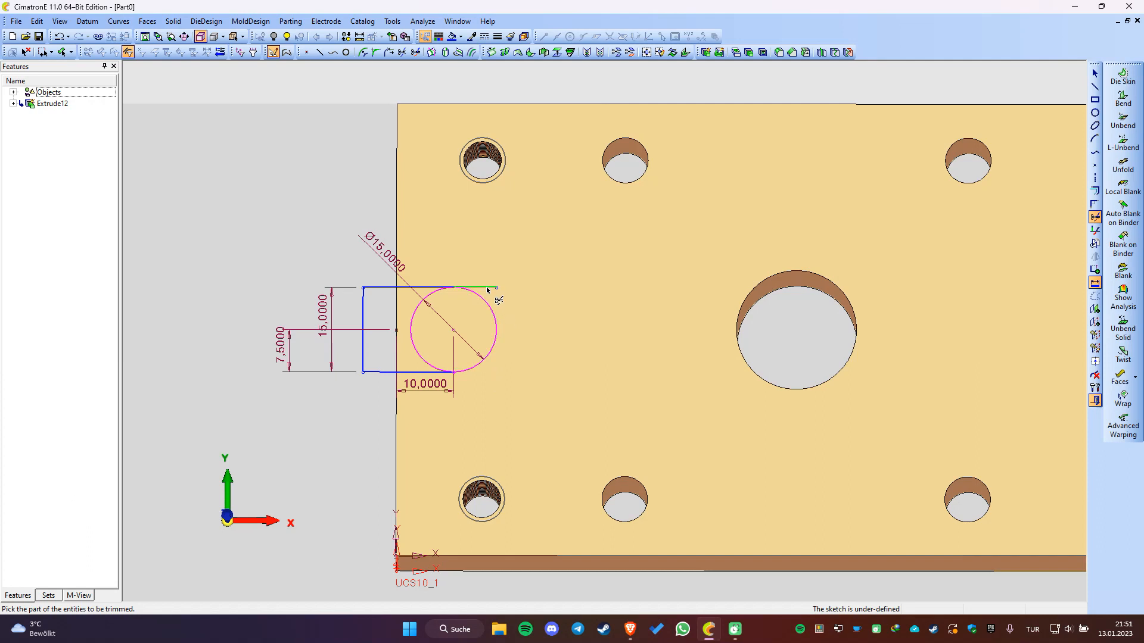
click(413, 337)
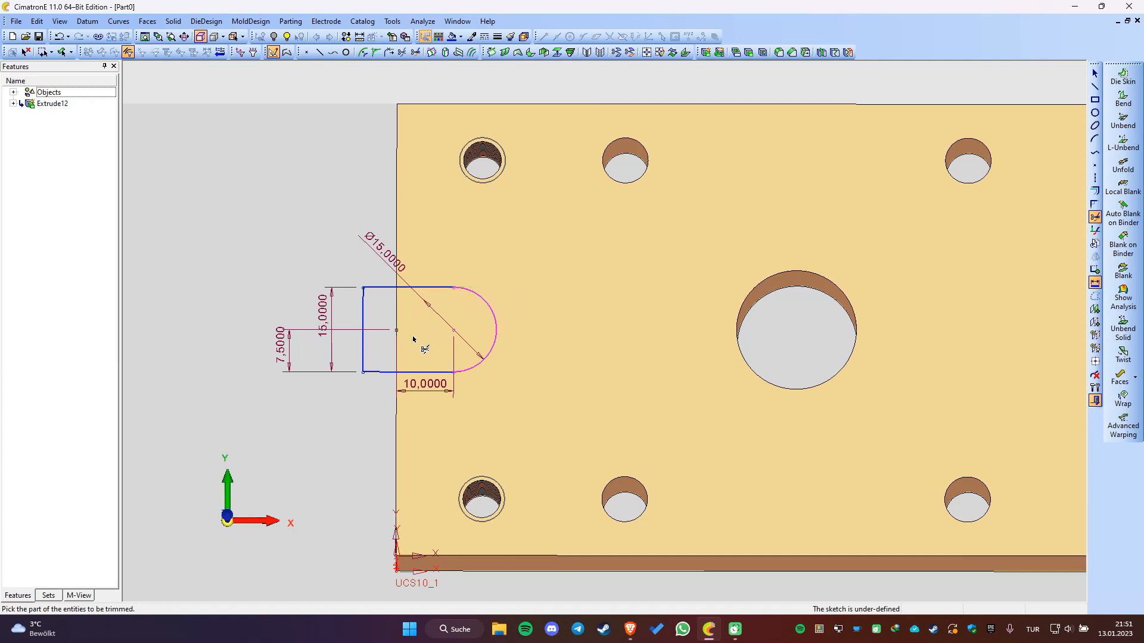
right_click(255, 203)
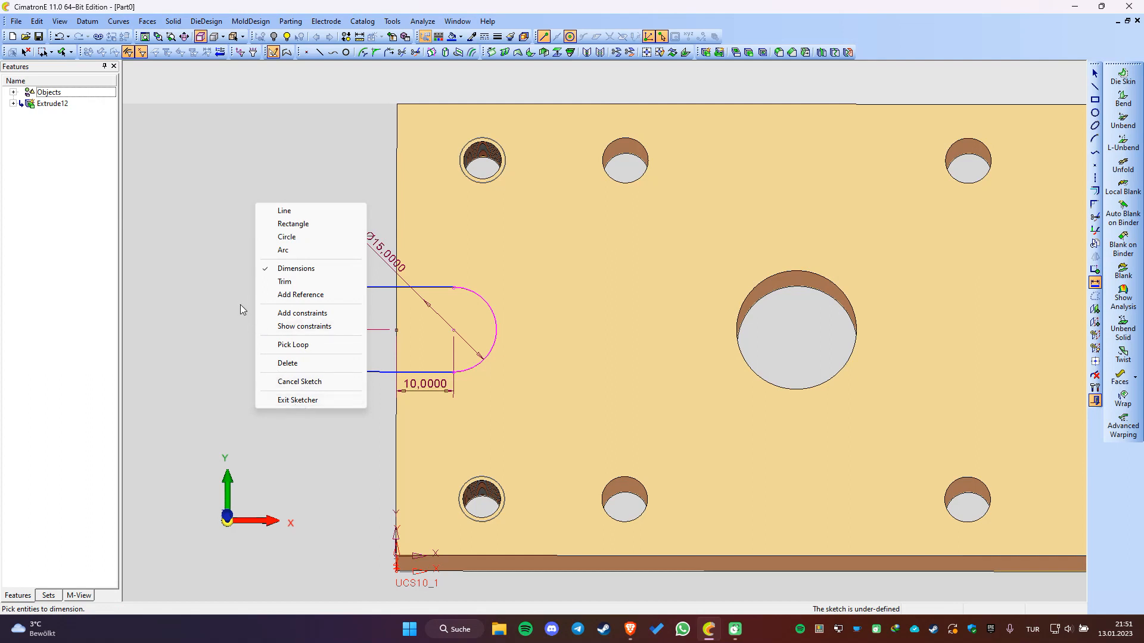
click(208, 309)
middle_click(209, 298)
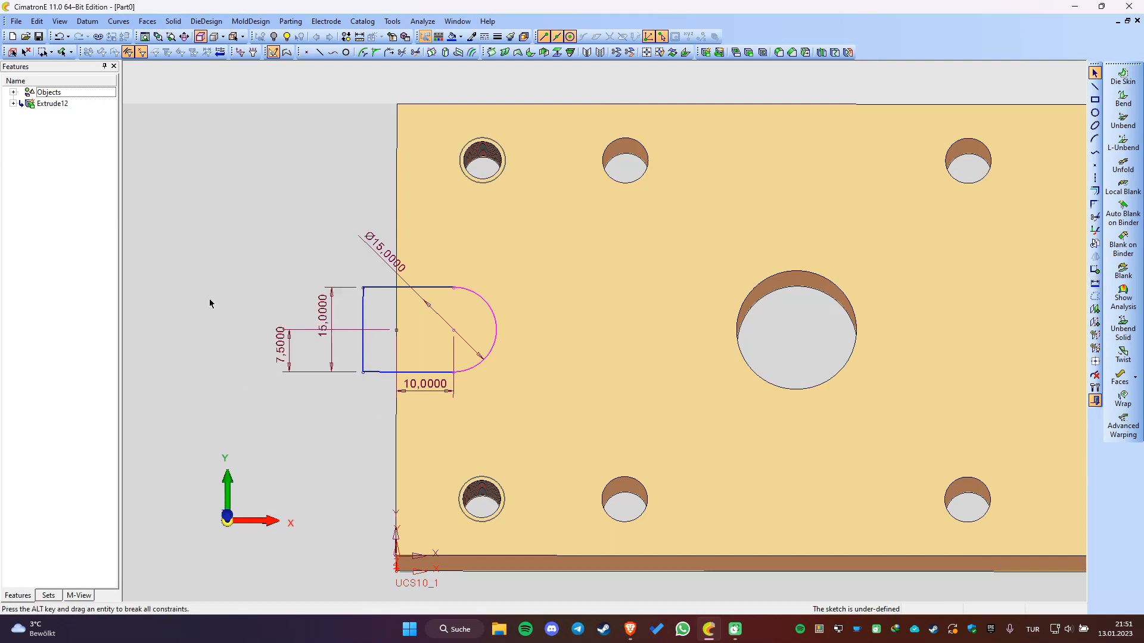
right_click(233, 227)
click(334, 187)
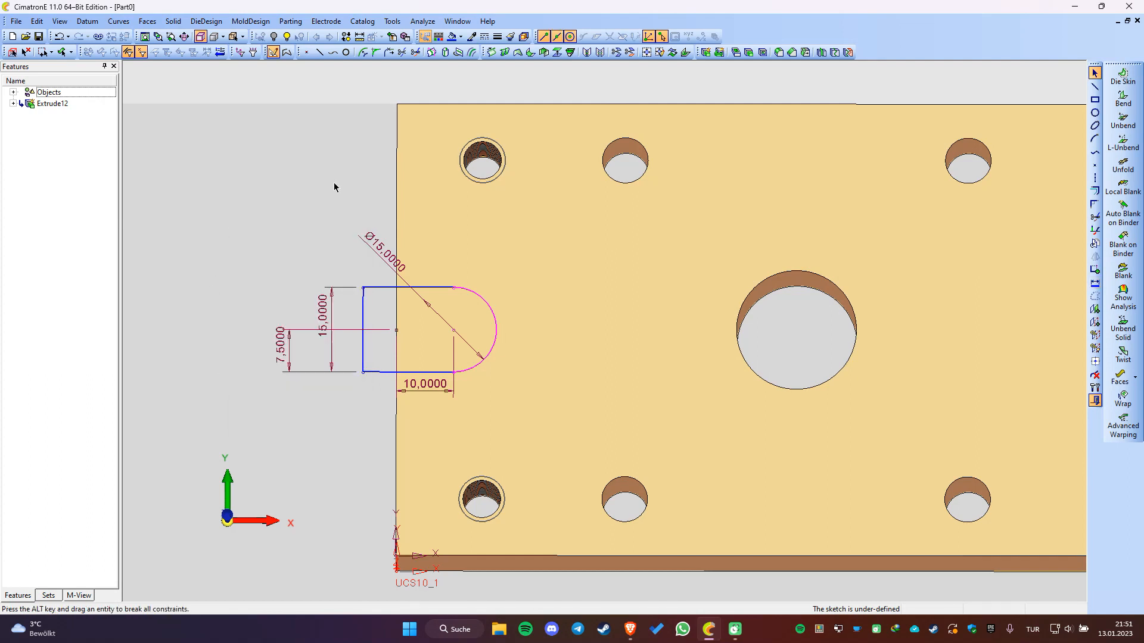
right_click(255, 235)
click(302, 483)
scroll(299, 370, down, 3)
scroll(947, 350, up, 2)
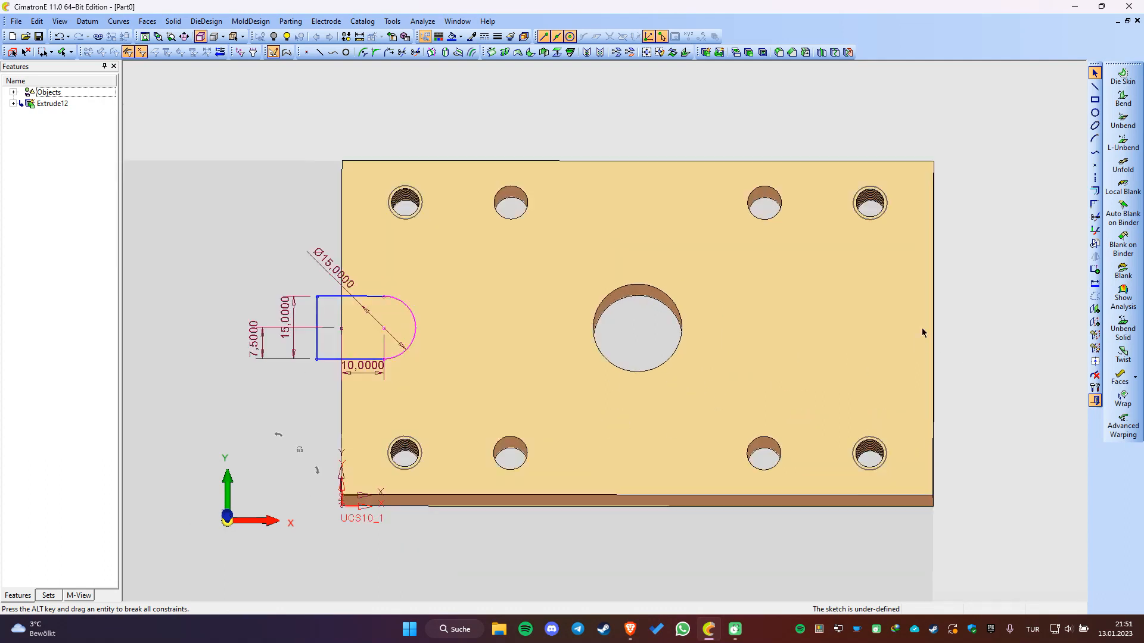
Step: Add the midpoint of the plate's right edge as a sketch reference point
right_click(804, 322)
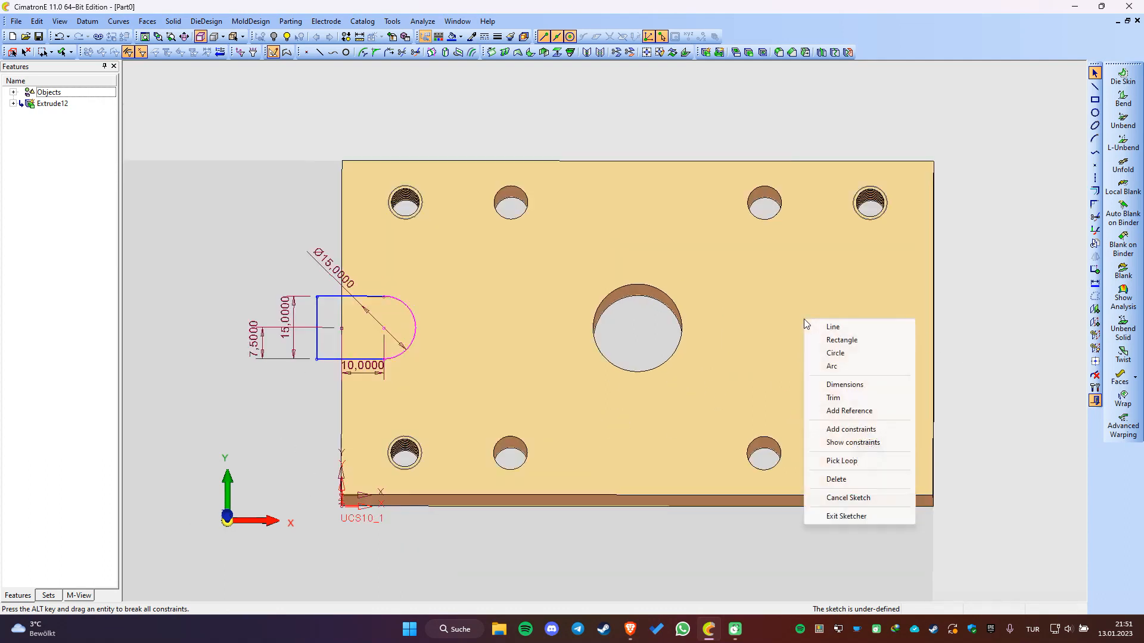
click(860, 412)
ctrl+drag(792, 379, 638, 344)
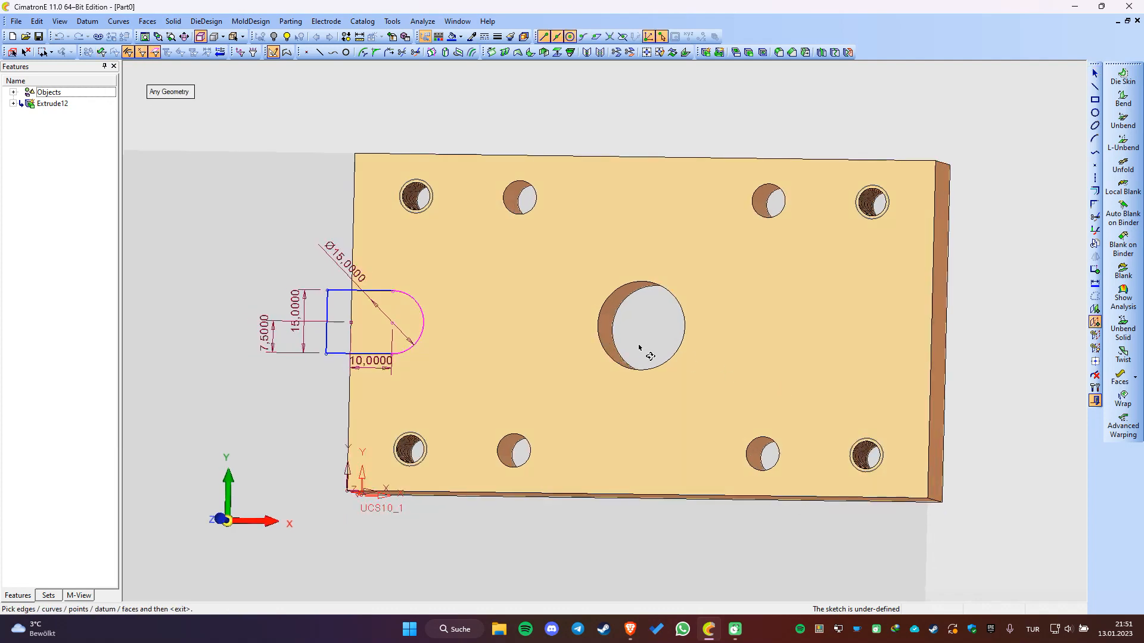
scroll(932, 357, up, 2)
scroll(743, 336, down, 2)
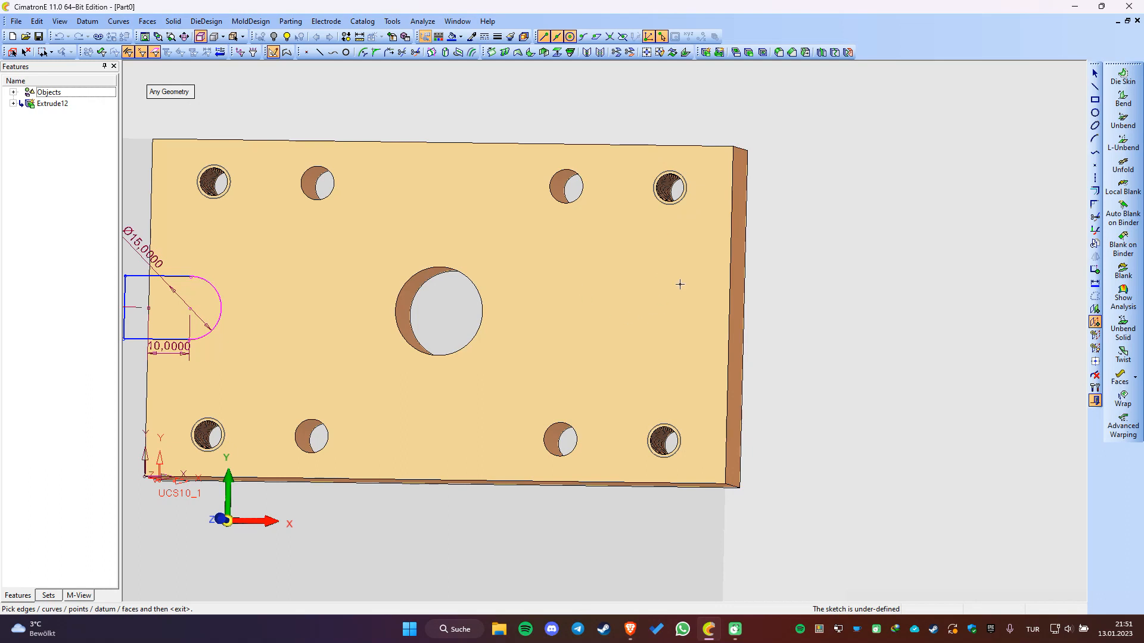
scroll(812, 287, down, 2)
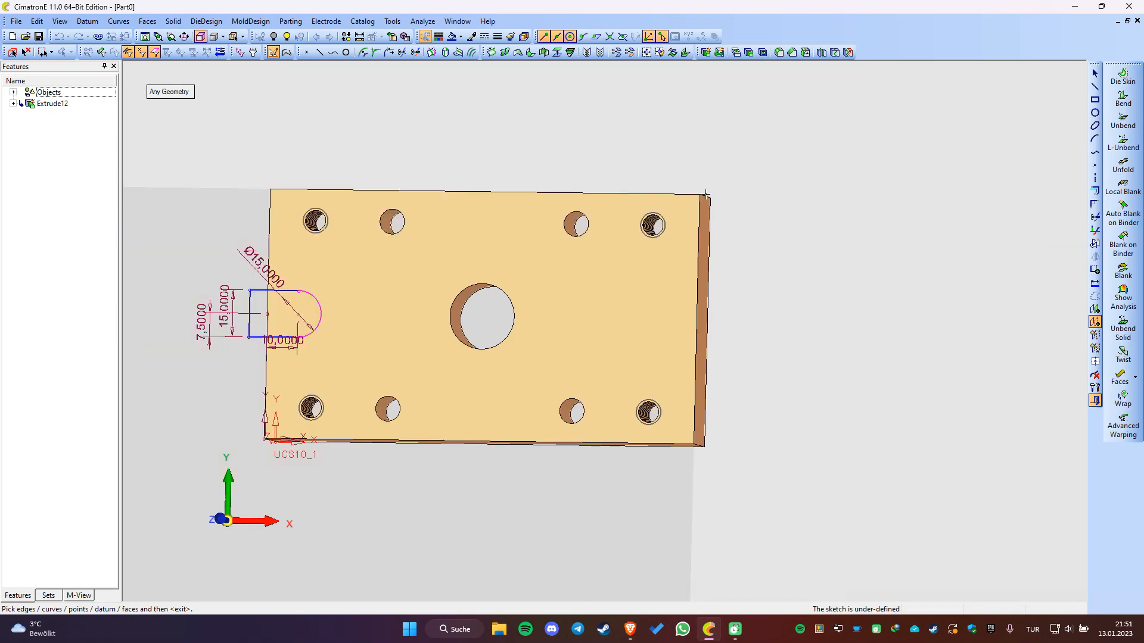
ctrl+drag(685, 311, 673, 323)
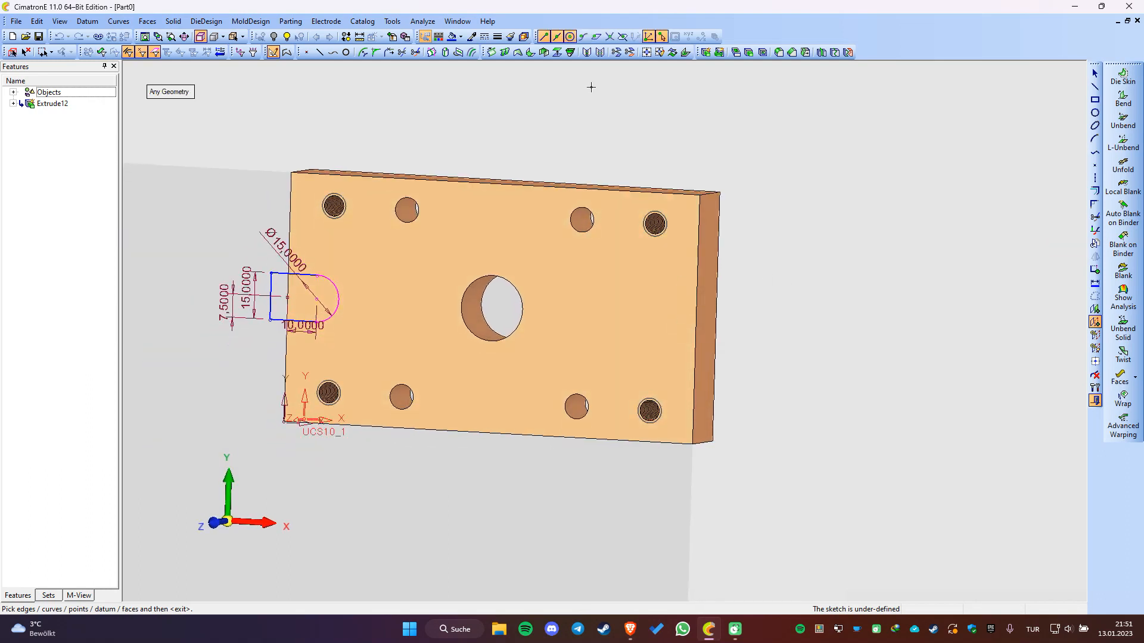
double_click(557, 37)
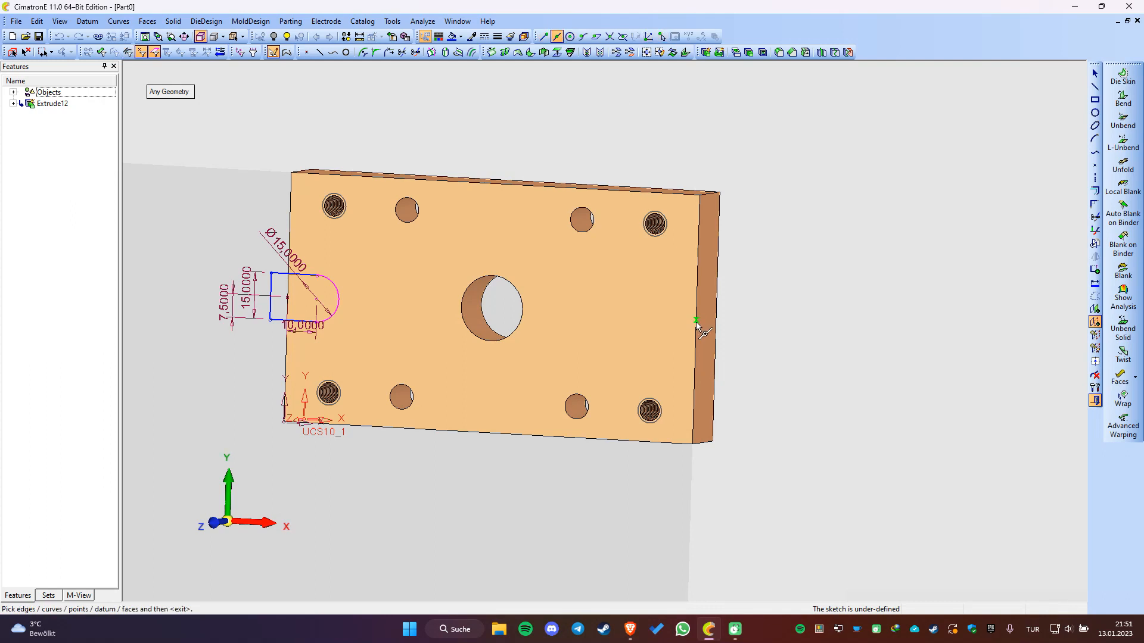
ctrl+drag(681, 346, 698, 342)
scroll(656, 315, up, 3)
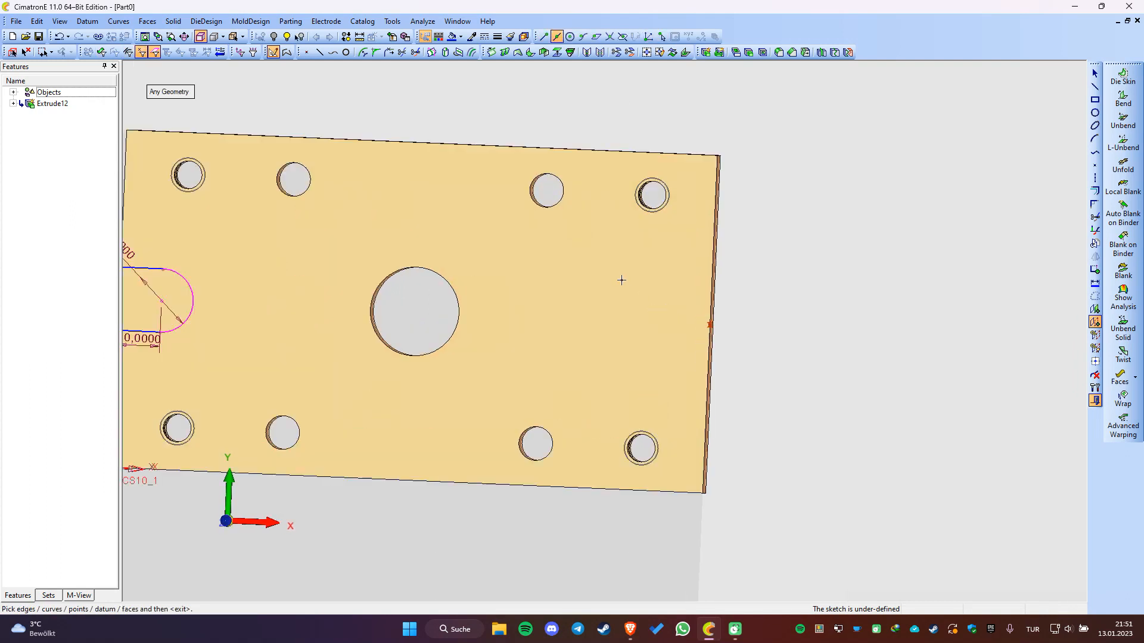
Step: Draw a rectangle straddling the plate's right edge, enclosing the edge midpoint reference
right_click(621, 274)
click(664, 297)
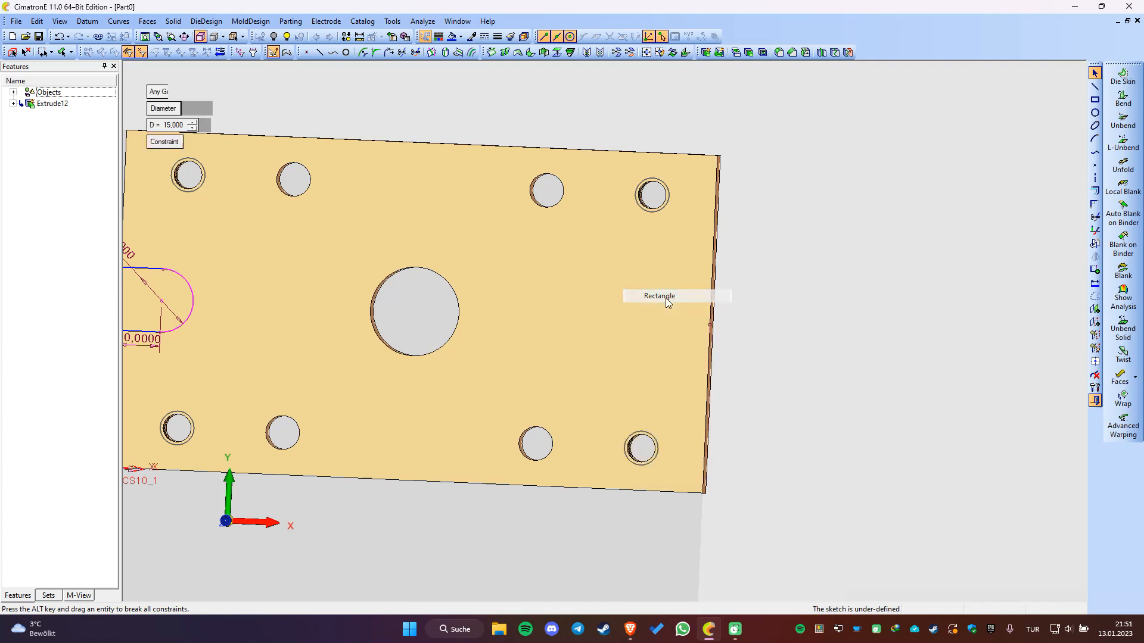
ctrl+drag(659, 328, 641, 344)
click(663, 292)
click(803, 370)
mouse_move(695, 391)
ctrl+mouse_down()
mouse_move(743, 372)
mouse_move(704, 376)
ctrl+mouse_up()
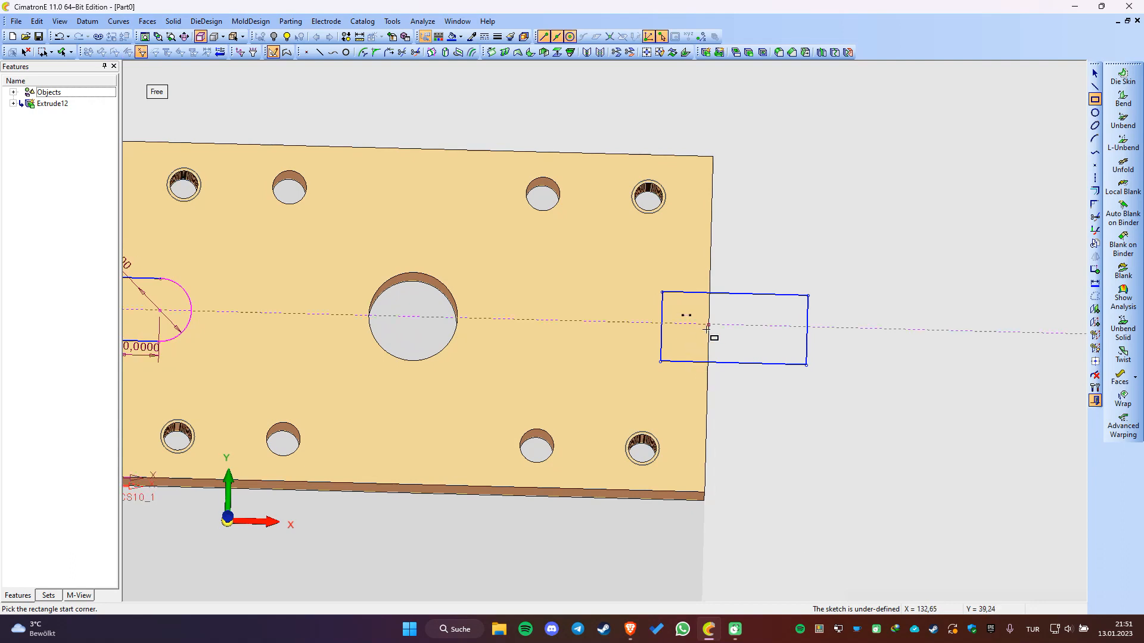
key(ctrl+z)
click(638, 277)
click(794, 374)
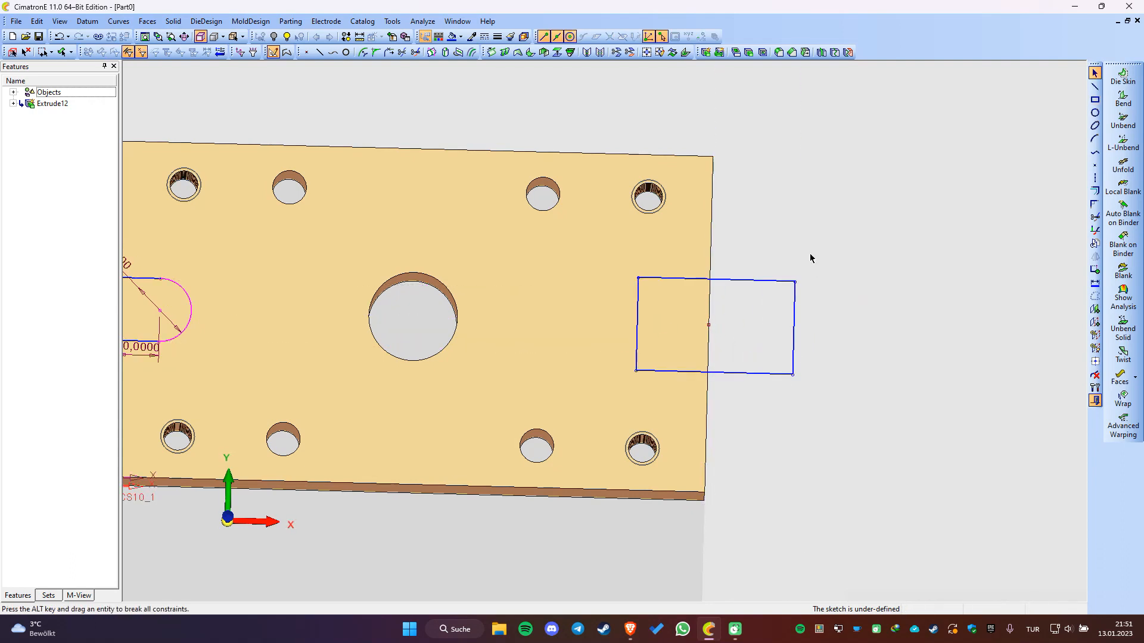
Step: Dimension the height of the new rectangle at the plate's right edge as 15
right_click(815, 233)
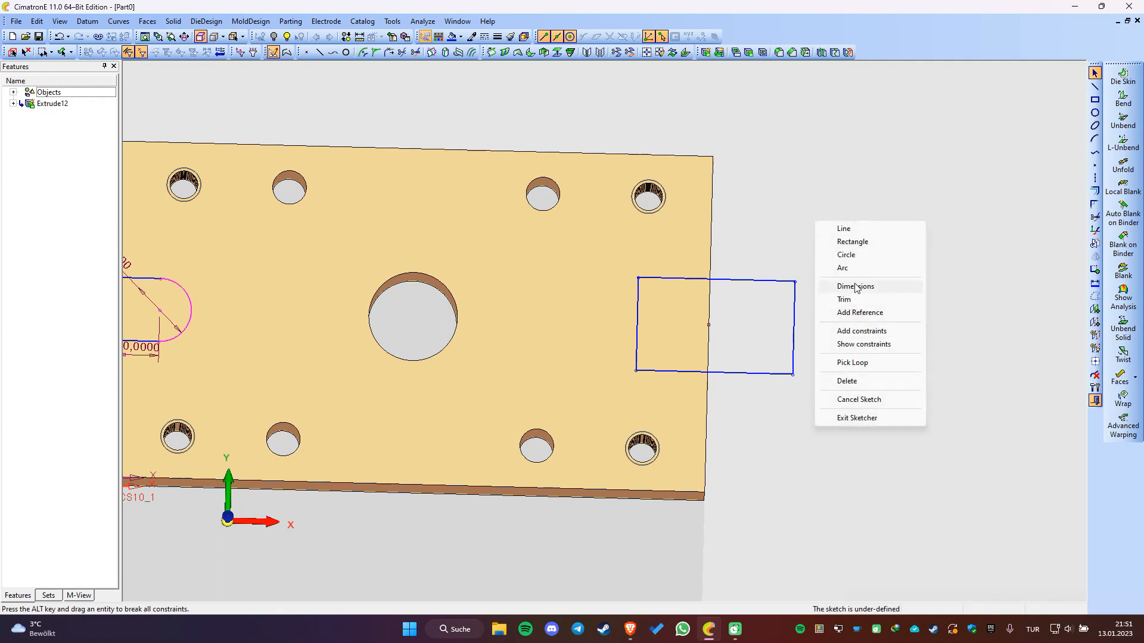
click(853, 287)
click(801, 348)
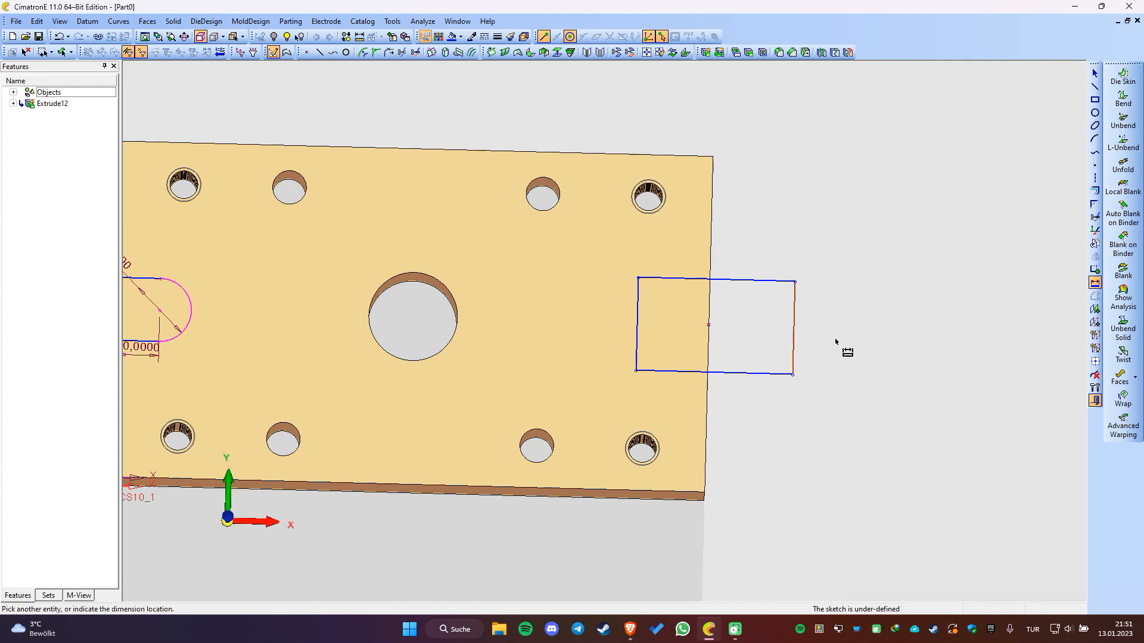
click(834, 344)
text(15)
key(Return)
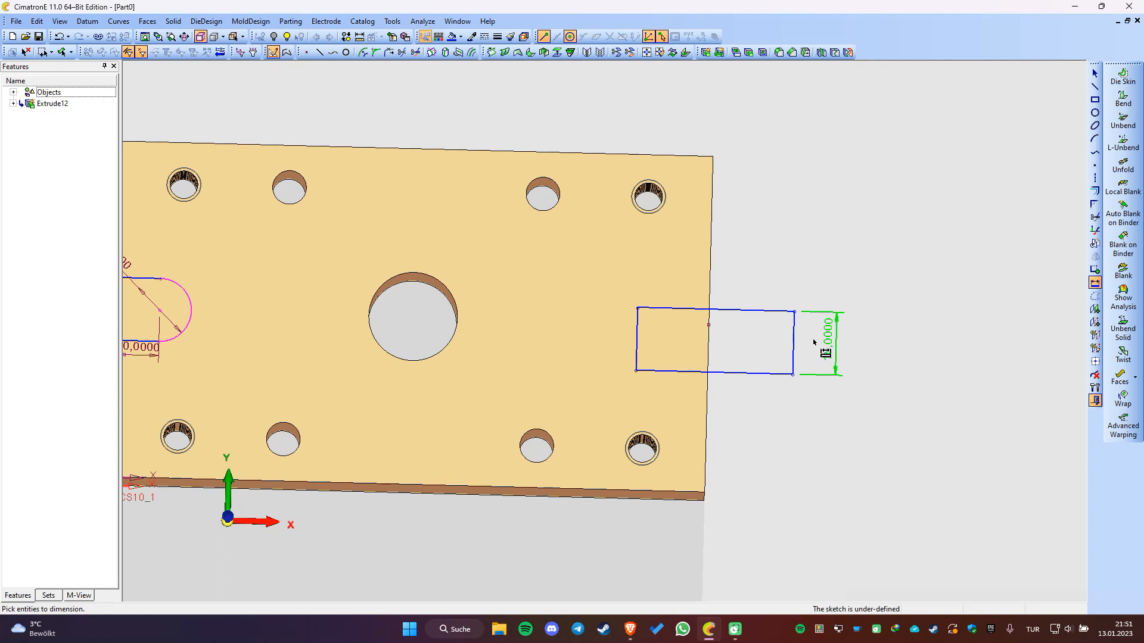
Step: Dimension the vertical distance from the right edge's midpoint reference to the new rectangle's lower side as 7.5
click(709, 325)
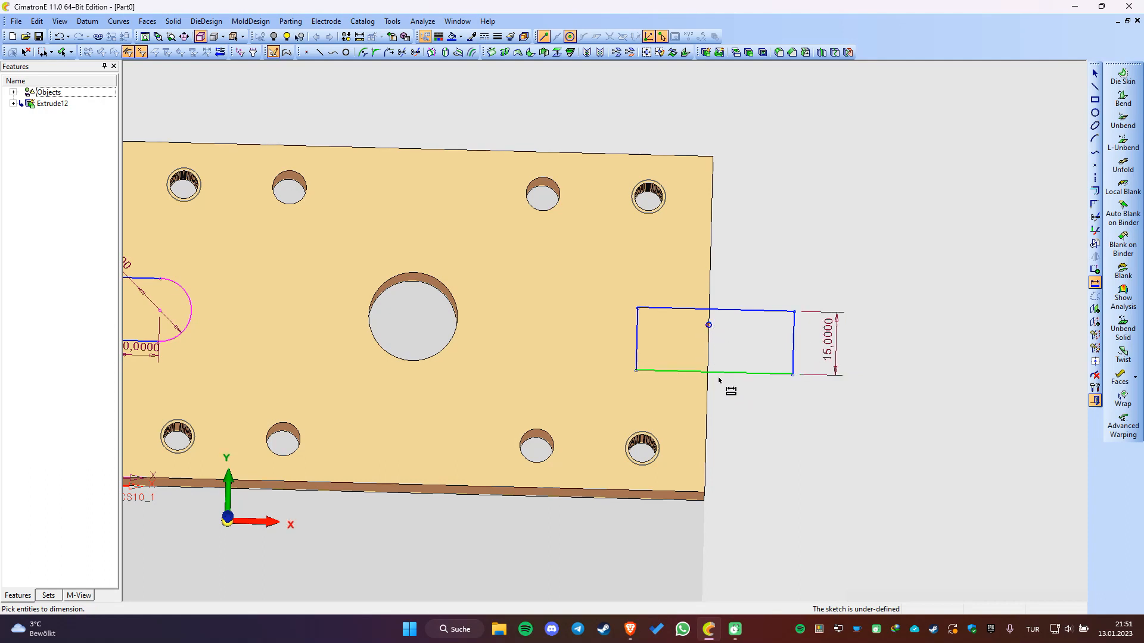
click(720, 373)
click(759, 373)
text(7,5)
key(Return)
Step: Draw a circle of diameter 15 at the rectangle's inner end, level with the right edge's midpoint reference
right_click(761, 230)
click(797, 264)
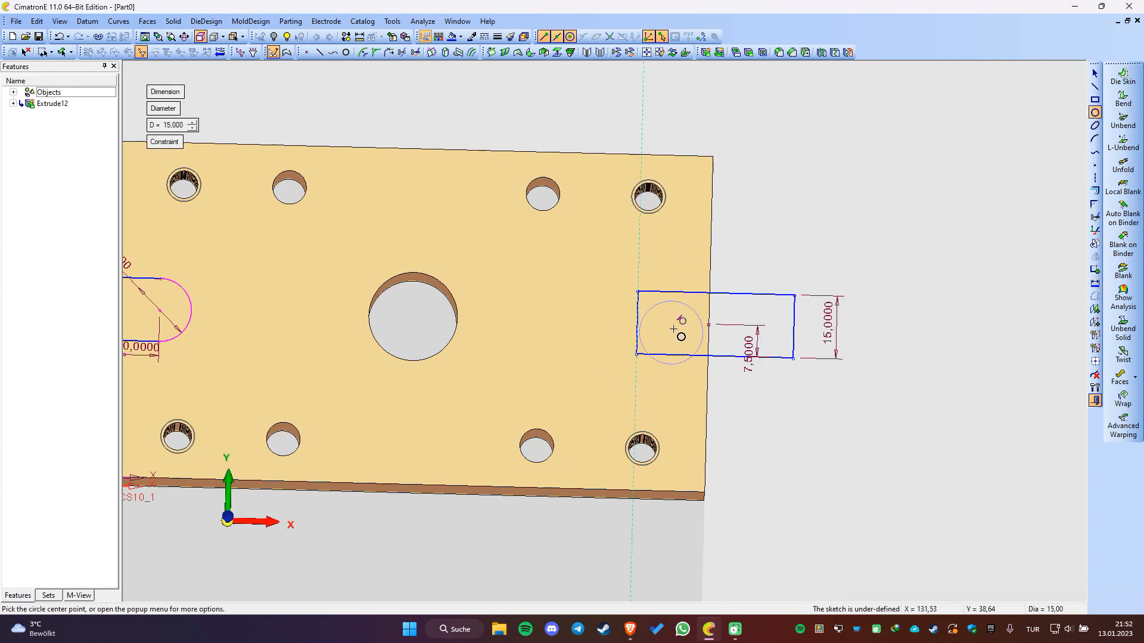
click(678, 325)
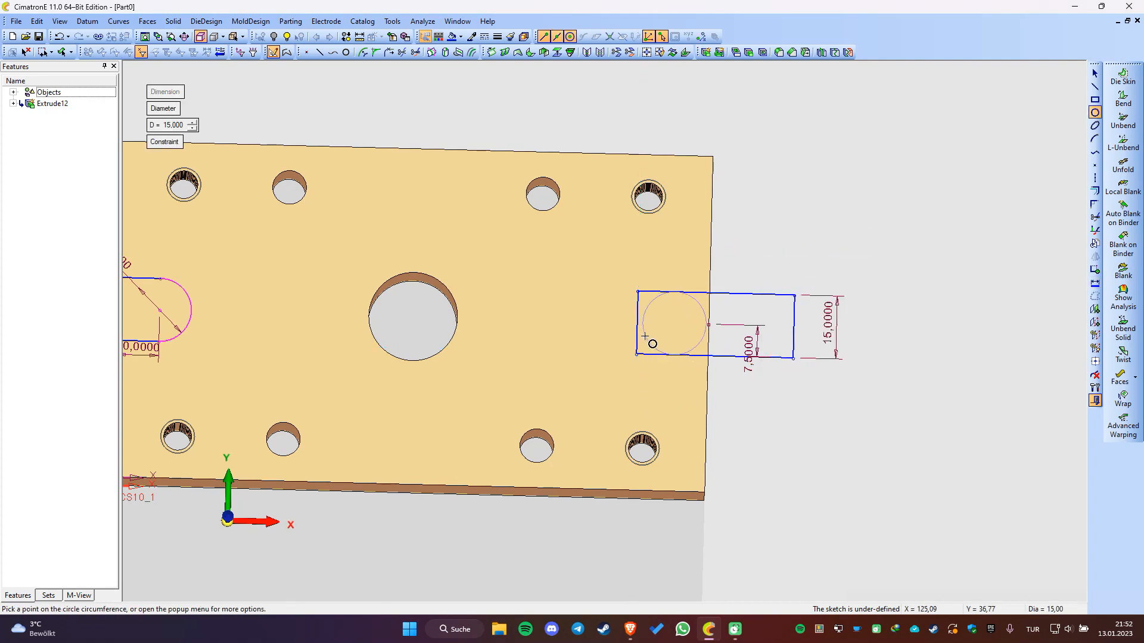
click(715, 326)
Step: Dimension the horizontal distance from the new circle's centre to the right edge's midpoint reference as 10
right_click(572, 279)
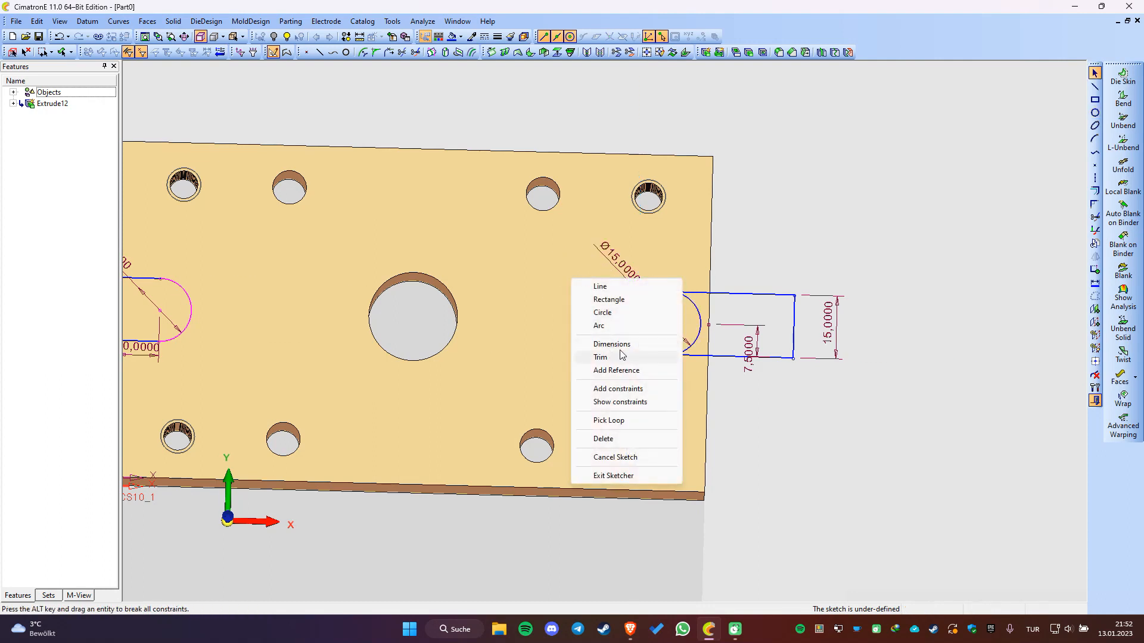
click(662, 344)
click(669, 324)
click(708, 325)
click(695, 388)
text(10)
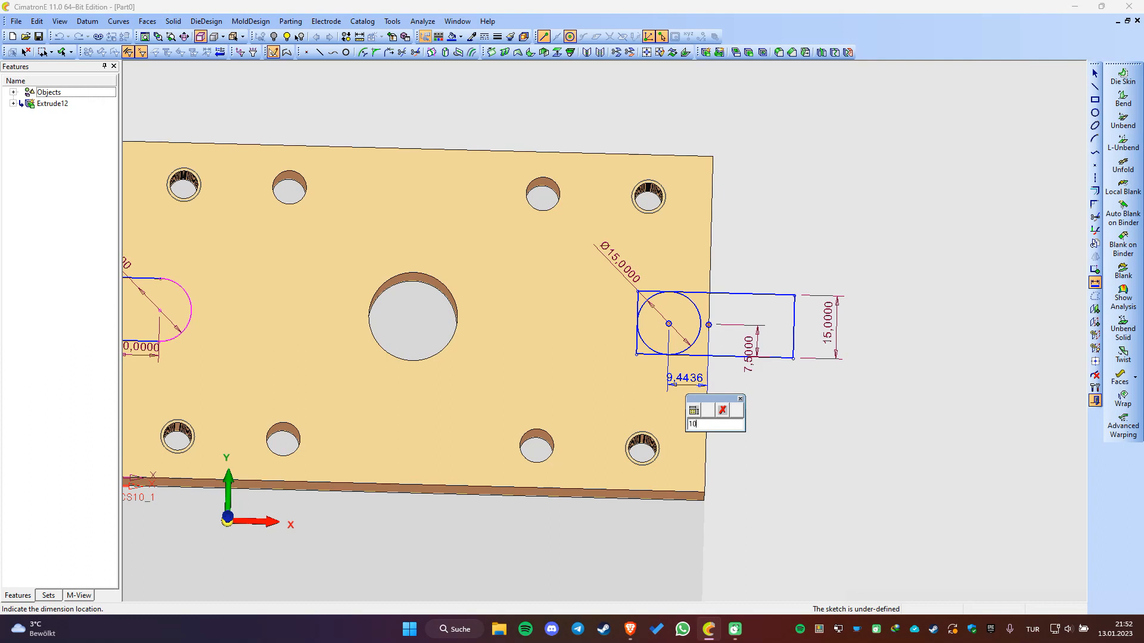
key(Return)
Step: Trim the rectangle's inner side and corners and the circle's outer half into a round-ended slot outline, and exit the sketch
right_click(703, 271)
click(732, 345)
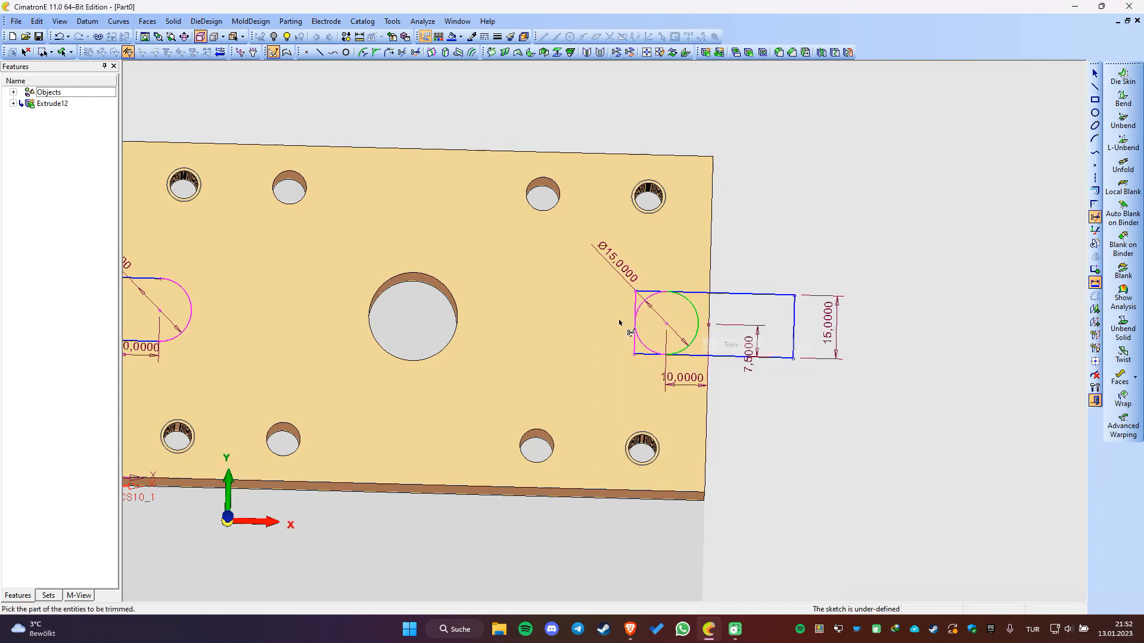
click(635, 307)
click(637, 353)
click(695, 348)
right_click(799, 387)
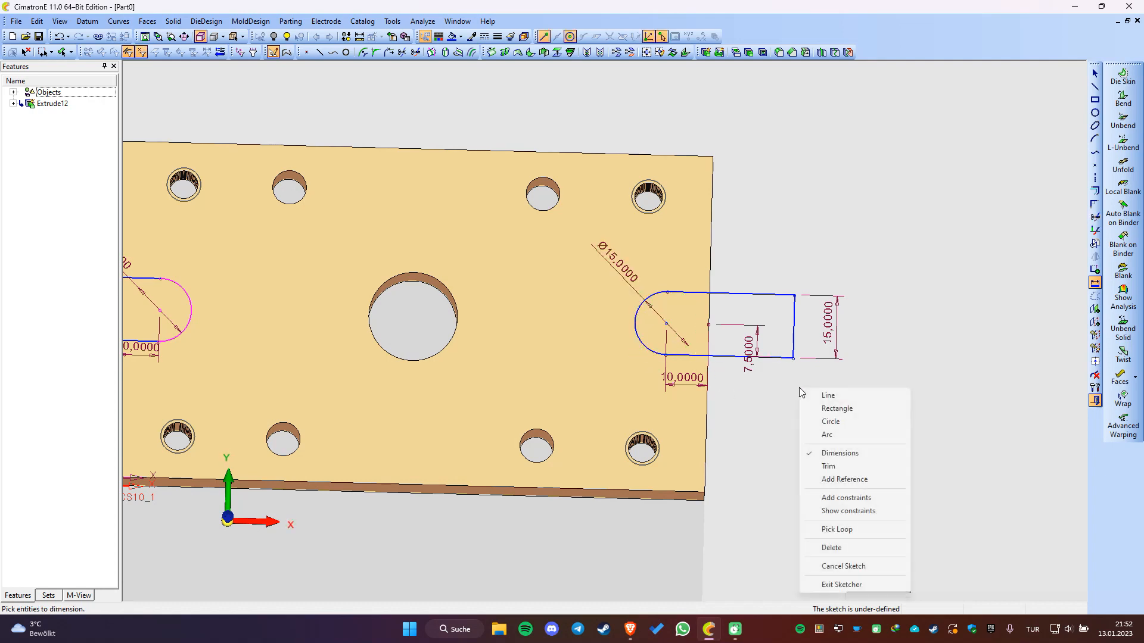
click(846, 585)
Step: Cut both round-ended slot outlines through the plate with Remove Extrude
right_click(822, 254)
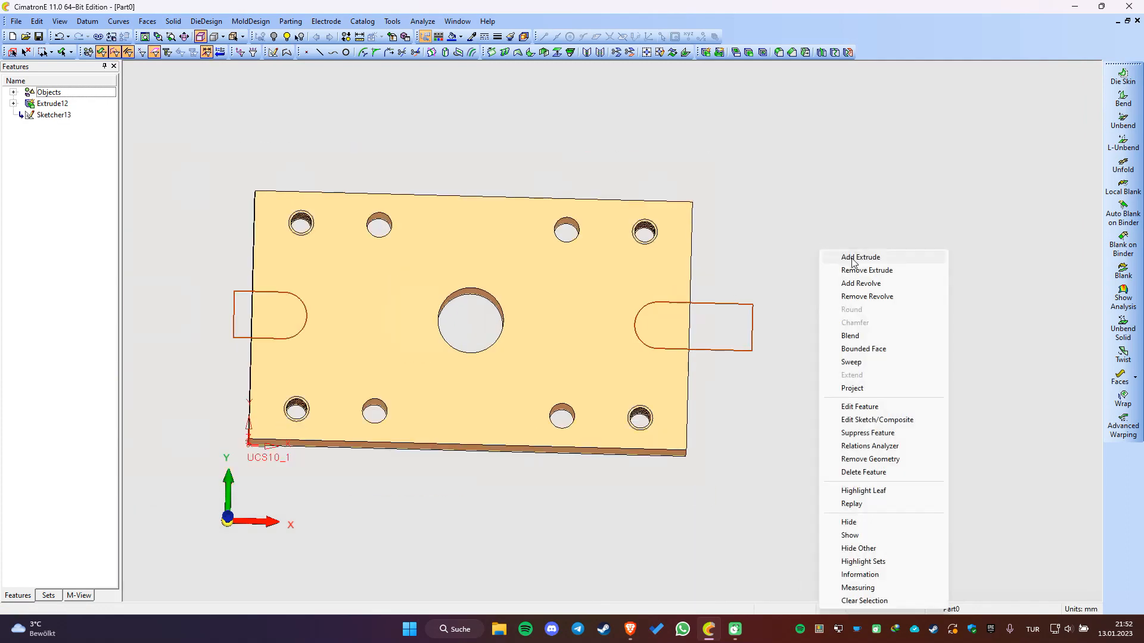
click(849, 269)
ctrl+drag(739, 401, 775, 399)
middle_click(810, 281)
click(810, 278)
scroll(817, 345, down, 3)
ctrl+drag(445, 365, 468, 379)
scroll(373, 338, up, 3)
ctrl+drag(373, 337, 386, 331)
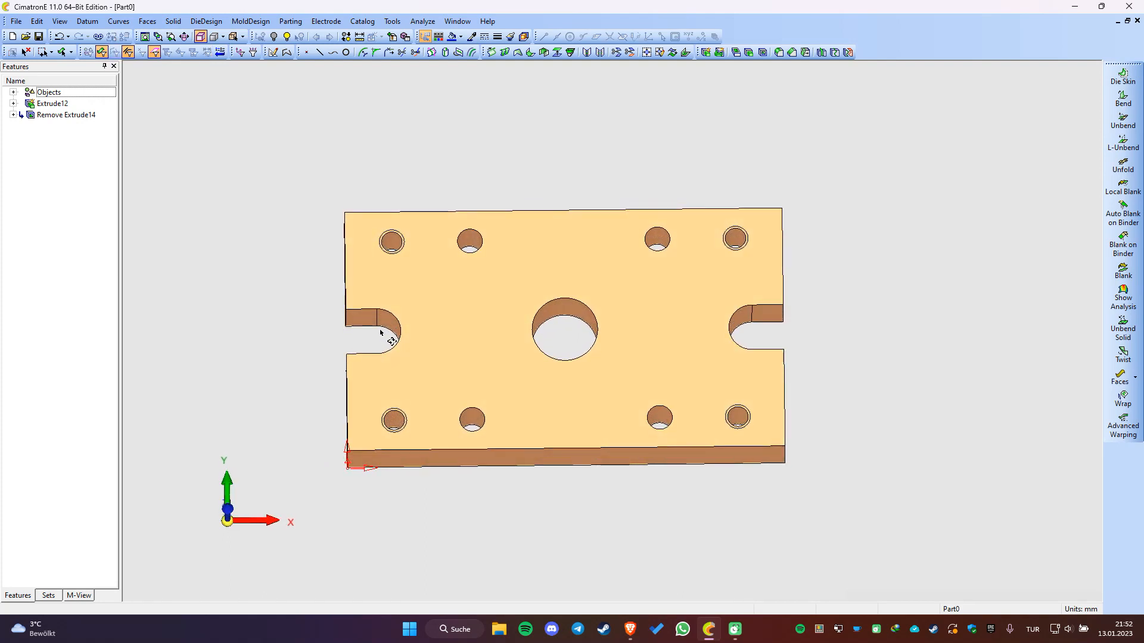
Step: Start a Round and select the plate's four vertical corner edges
click(173, 21)
click(194, 78)
ctrl+drag(393, 440, 396, 423)
click(348, 453)
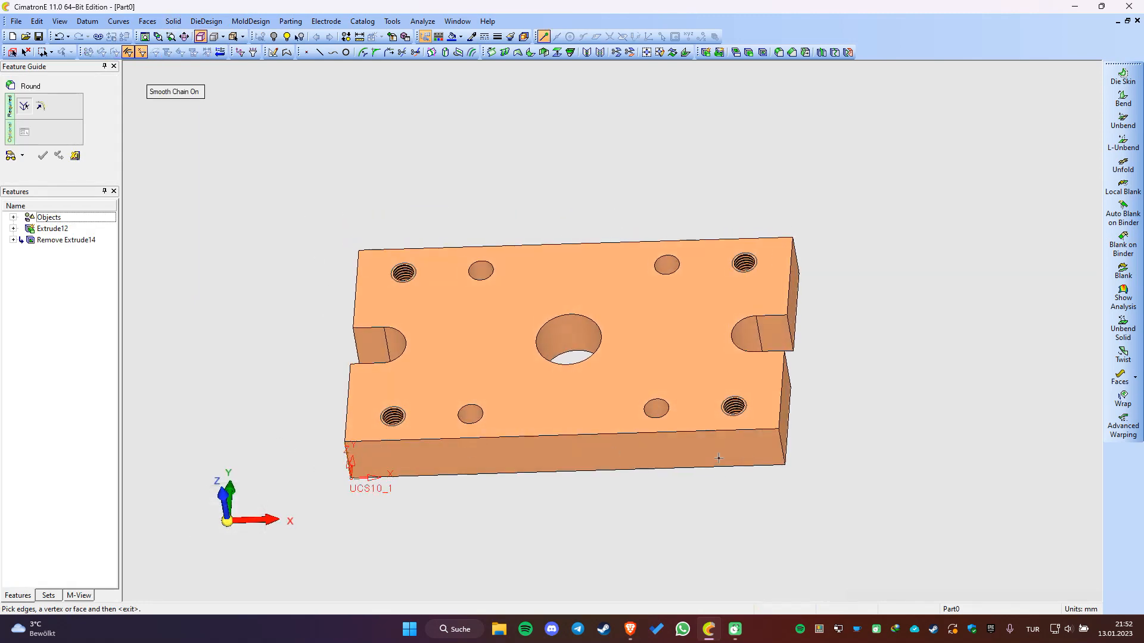
click(783, 451)
ctrl+drag(779, 293, 766, 305)
click(805, 246)
ctrl+drag(605, 332, 425, 275)
click(437, 238)
middle_click(515, 178)
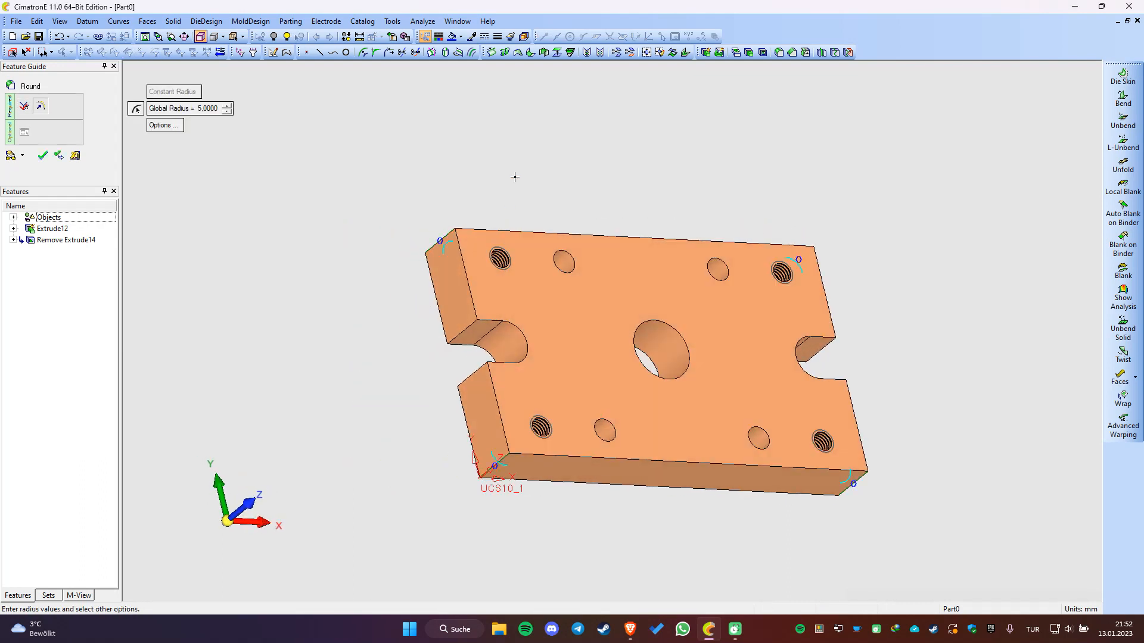
Step: Set the global radius and apply the constant-radius round to the four corner edges
click(207, 113)
key(Return)
ctrl+drag(336, 156, 338, 173)
middle_click(357, 148)
click(357, 147)
ctrl+drag(363, 265, 322, 297)
scroll(382, 335, down, 2)
scroll(731, 476, up, 2)
ctrl+drag(732, 476, 702, 421)
scroll(685, 421, up, 2)
scroll(640, 451, down, 2)
scroll(620, 212, up, 2)
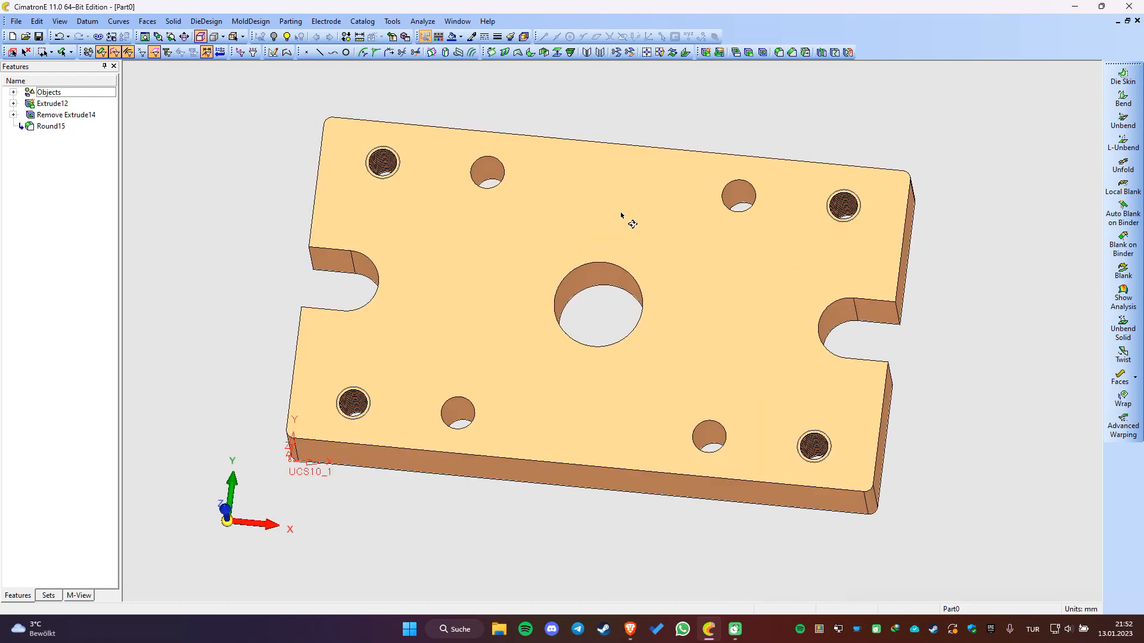